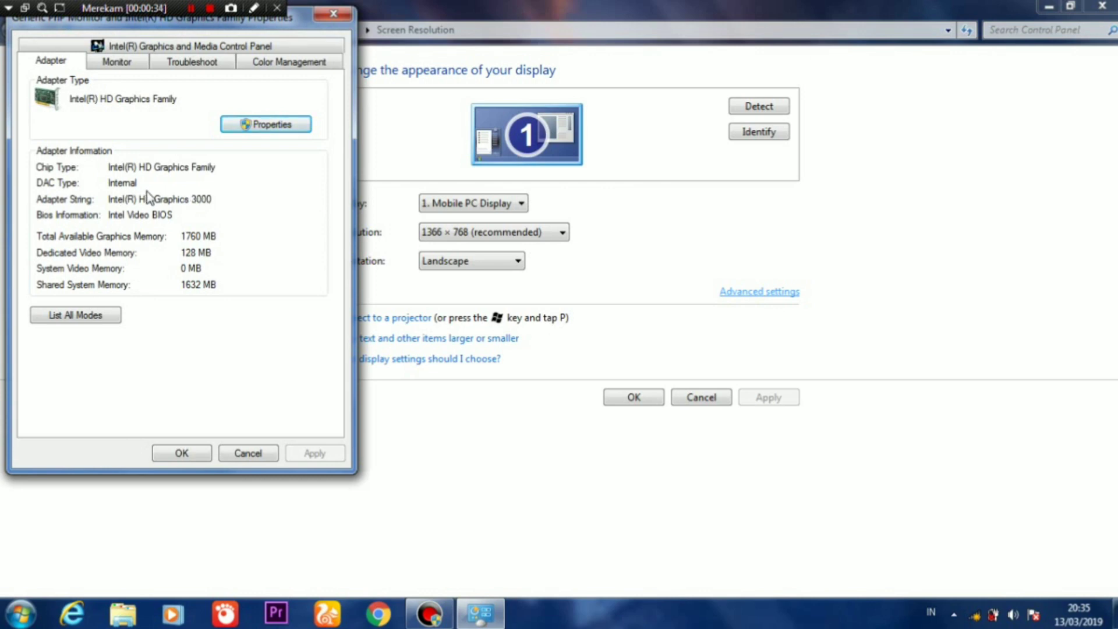
Step: Review the graphics adapter and video memory information, and close the adapter properties dialog
left_click_drag(285, 23, 350, 71)
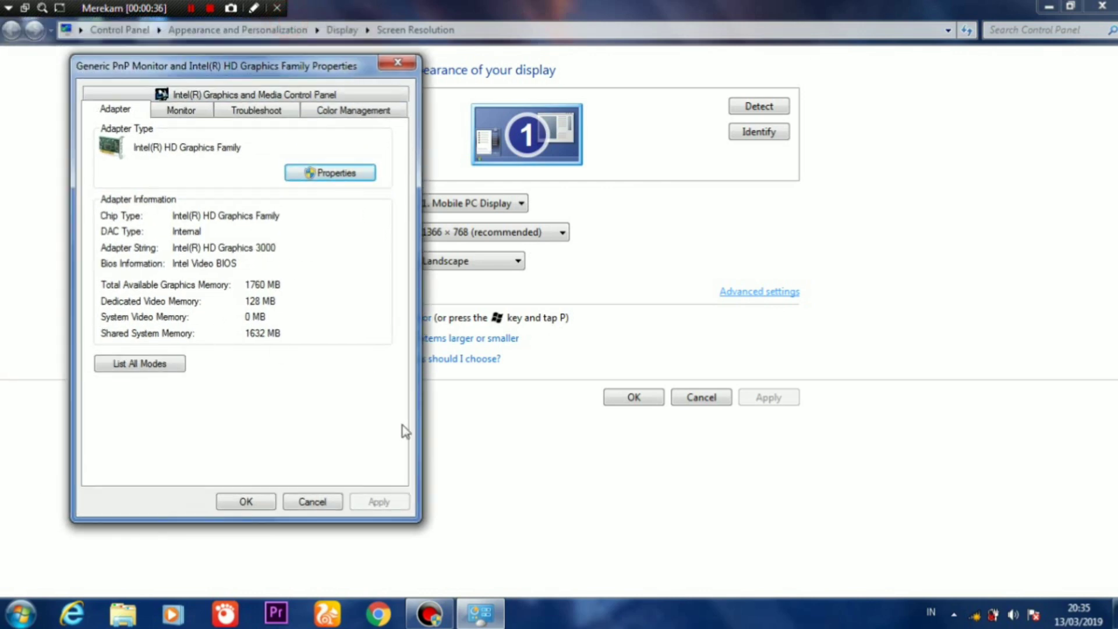
left_click(256, 505)
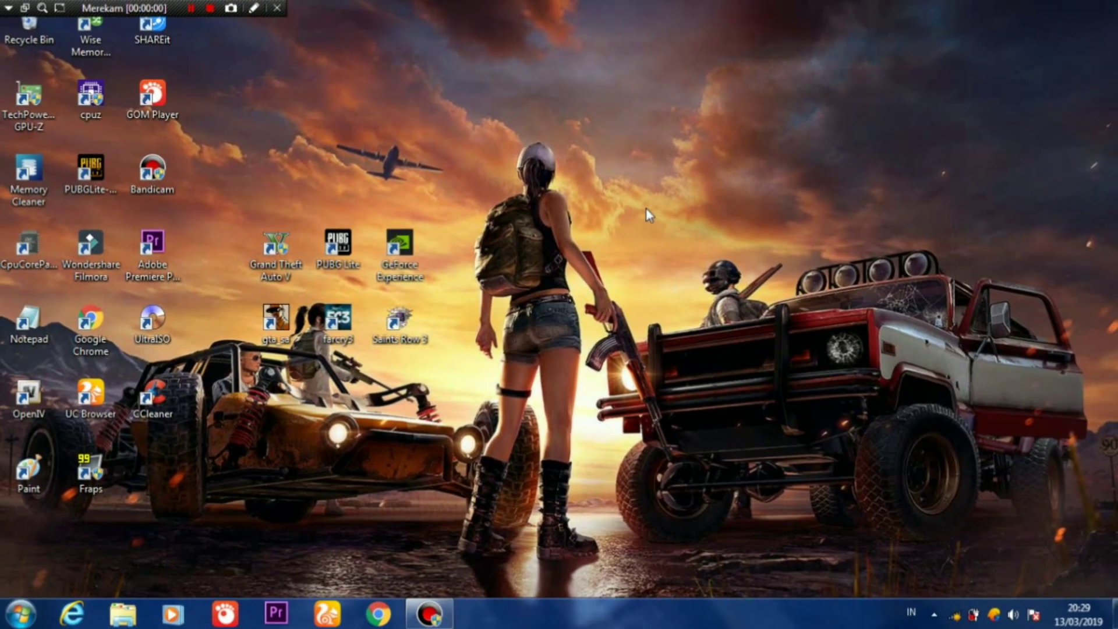
Step: Refresh the desktop and open the NVIDIA Control Panel
right_click(563, 149)
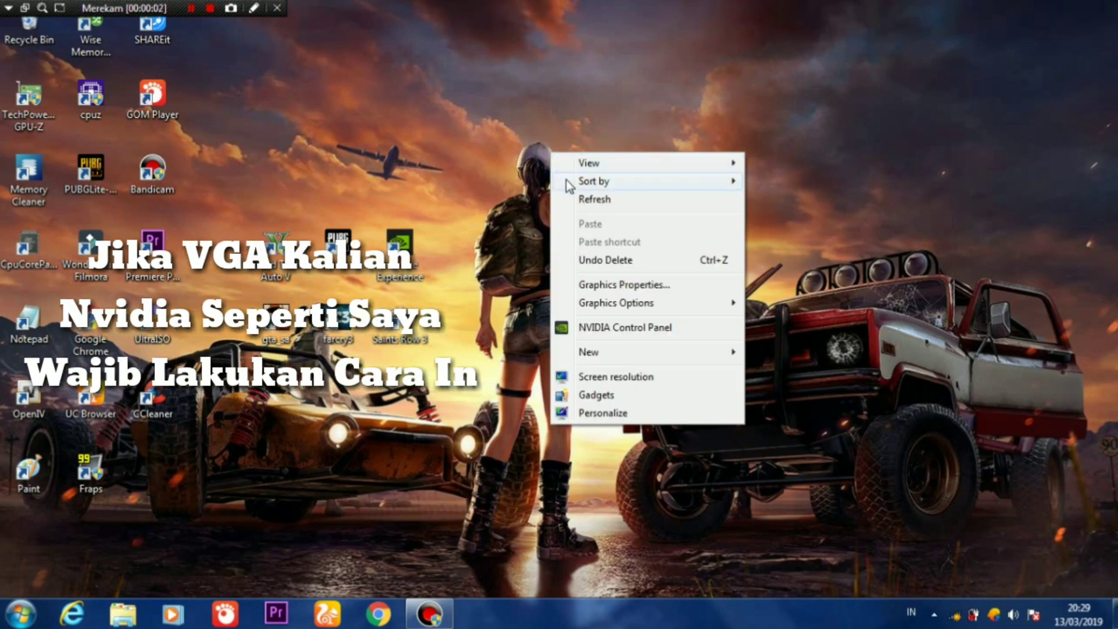
left_click(592, 199)
right_click(408, 150)
left_click(450, 195)
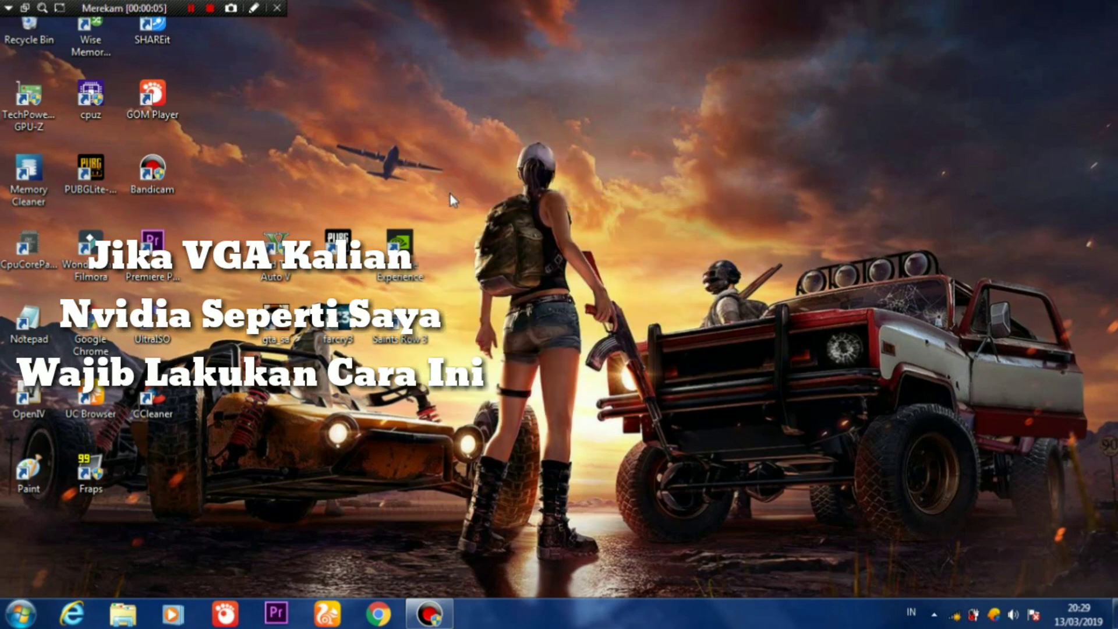
right_click(526, 92)
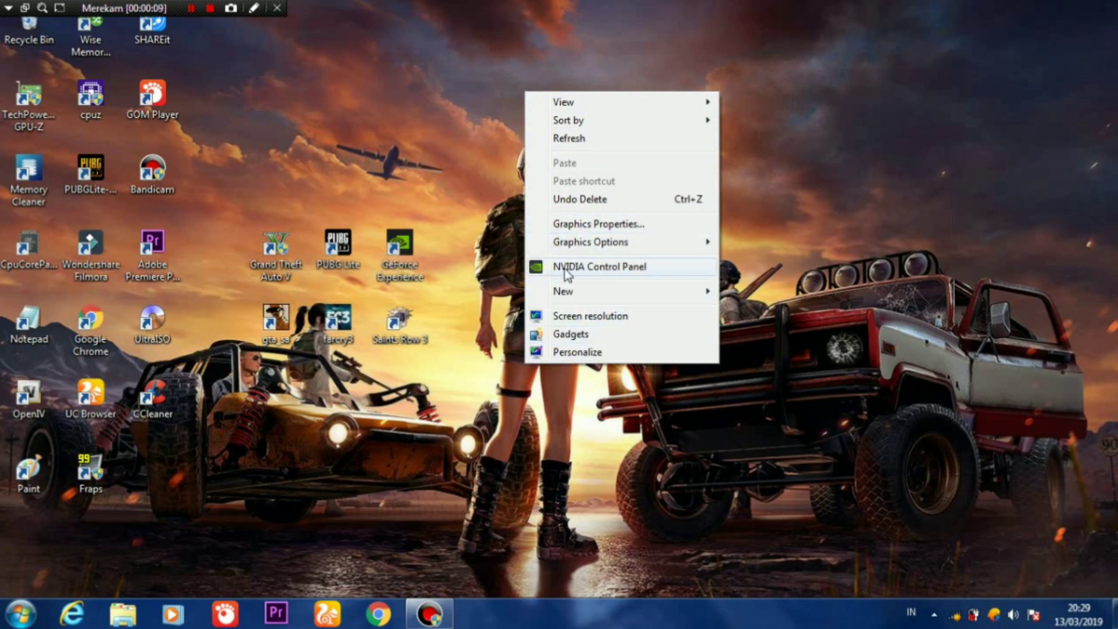
left_click(609, 268)
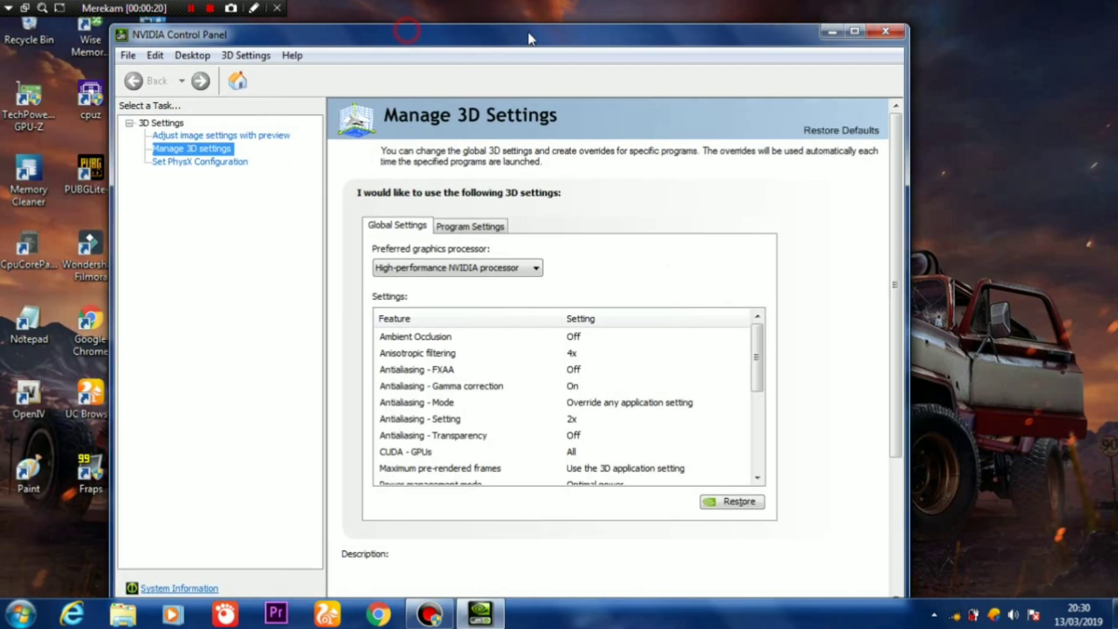
Step: Set the image settings with preview to use my preference emphasizing Balanced, and apply the change
left_click_drag(412, 37, 550, 16)
left_click(279, 112)
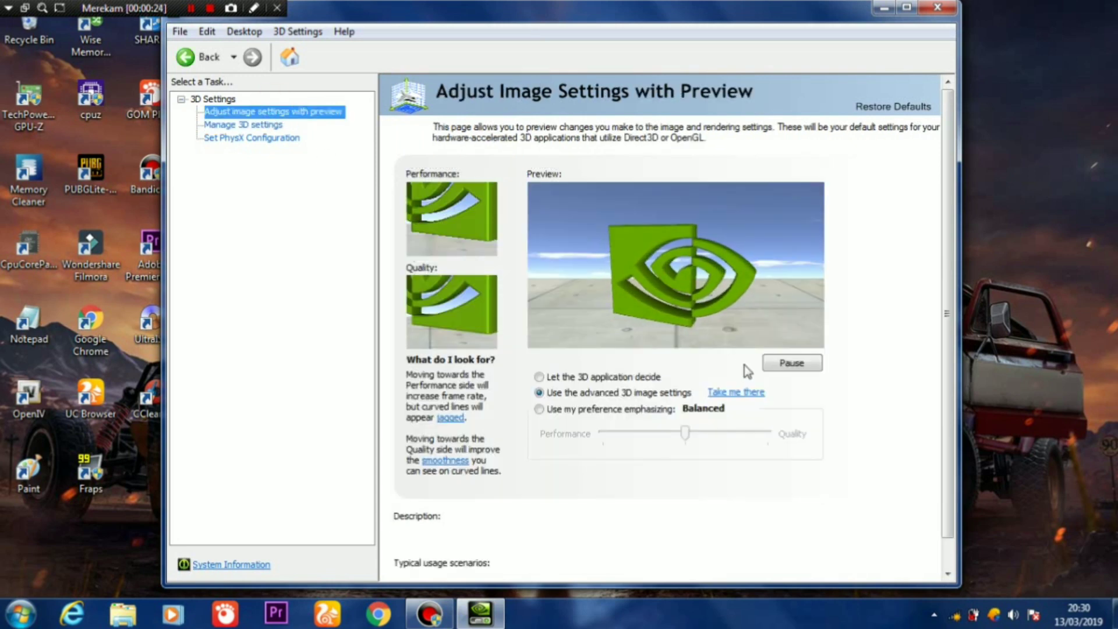
left_click(781, 366)
left_click(545, 378)
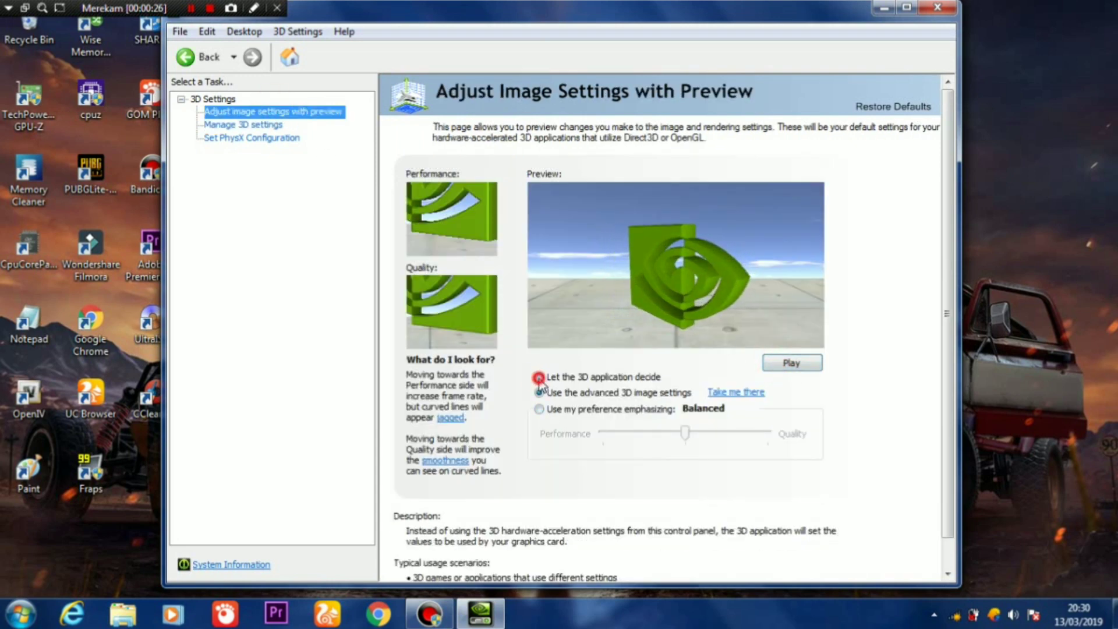
left_click(540, 394)
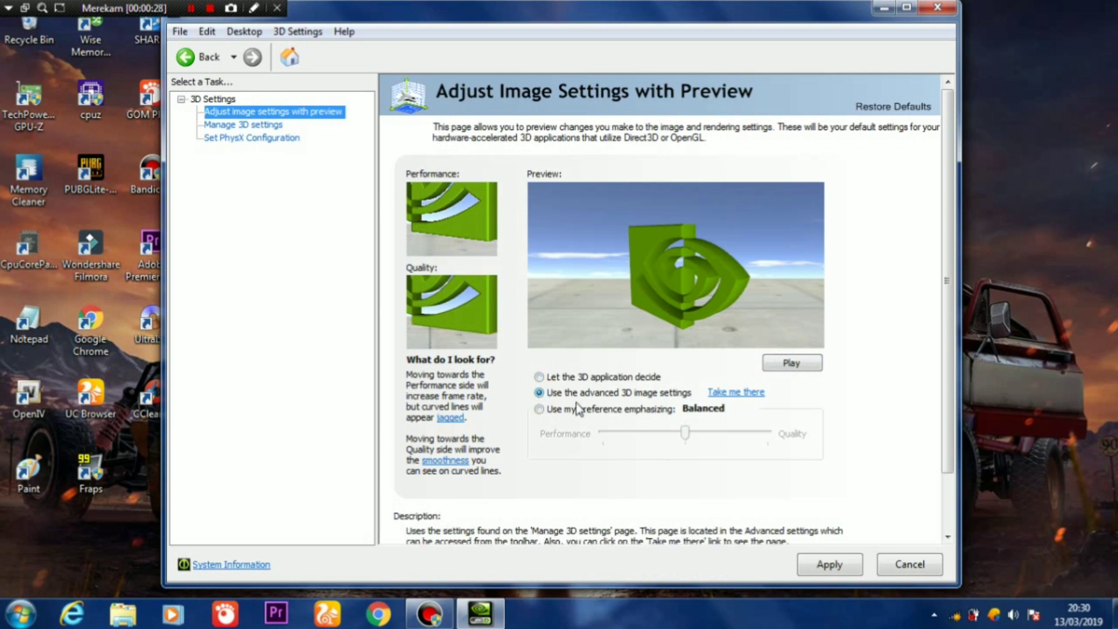
left_click(683, 431)
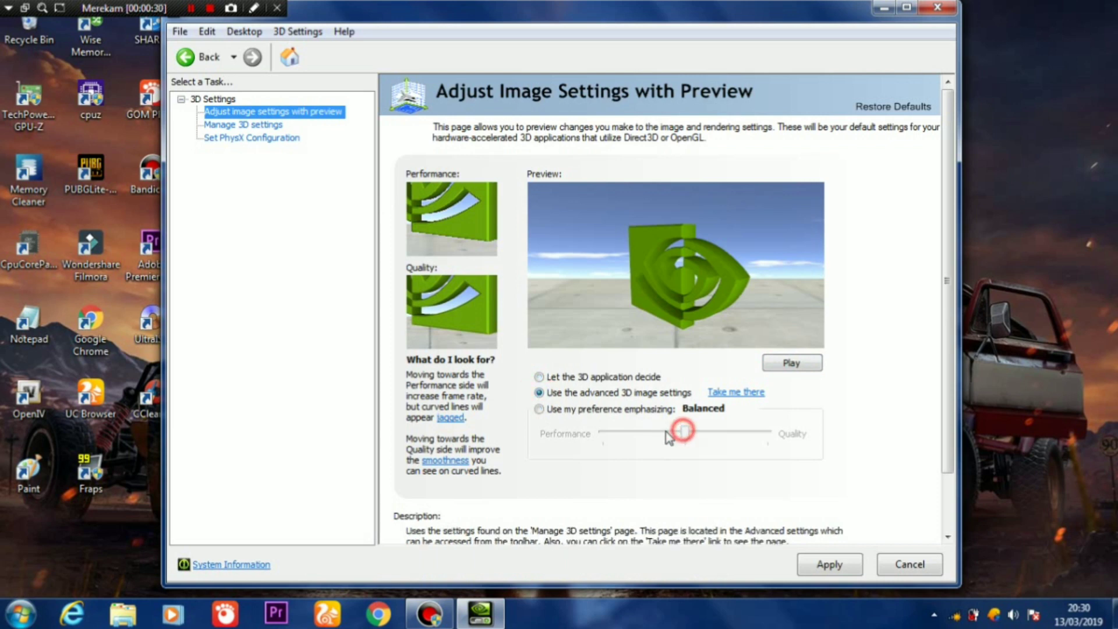
left_click(540, 409)
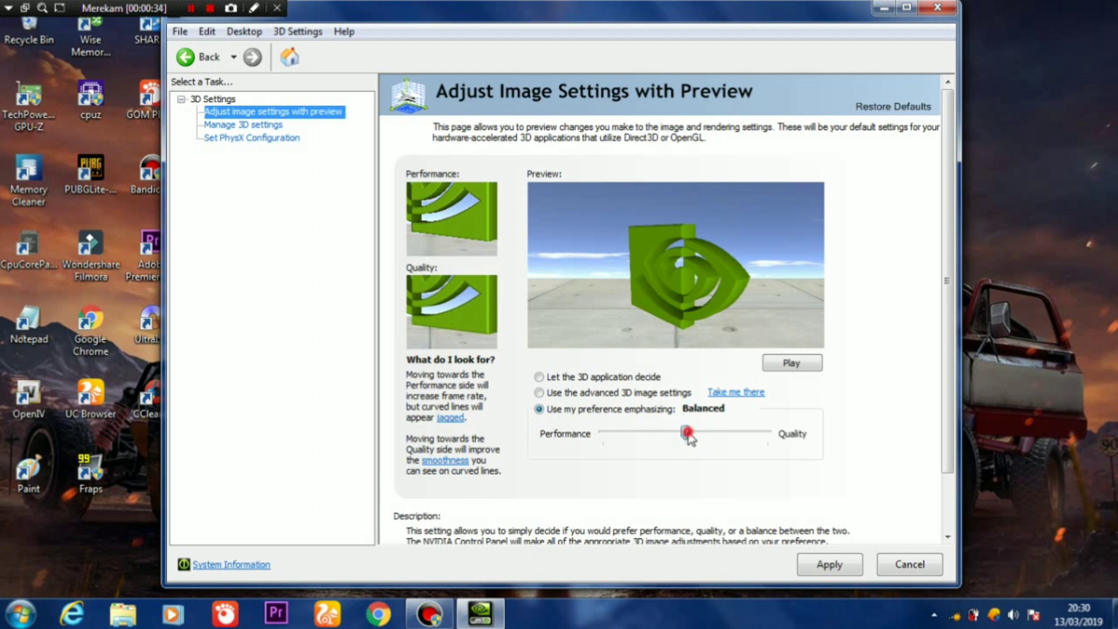
mouse_move(690, 434)
left_mouse_down()
mouse_move(761, 433)
mouse_move(677, 441)
left_mouse_up()
left_click(674, 434)
left_click(793, 364)
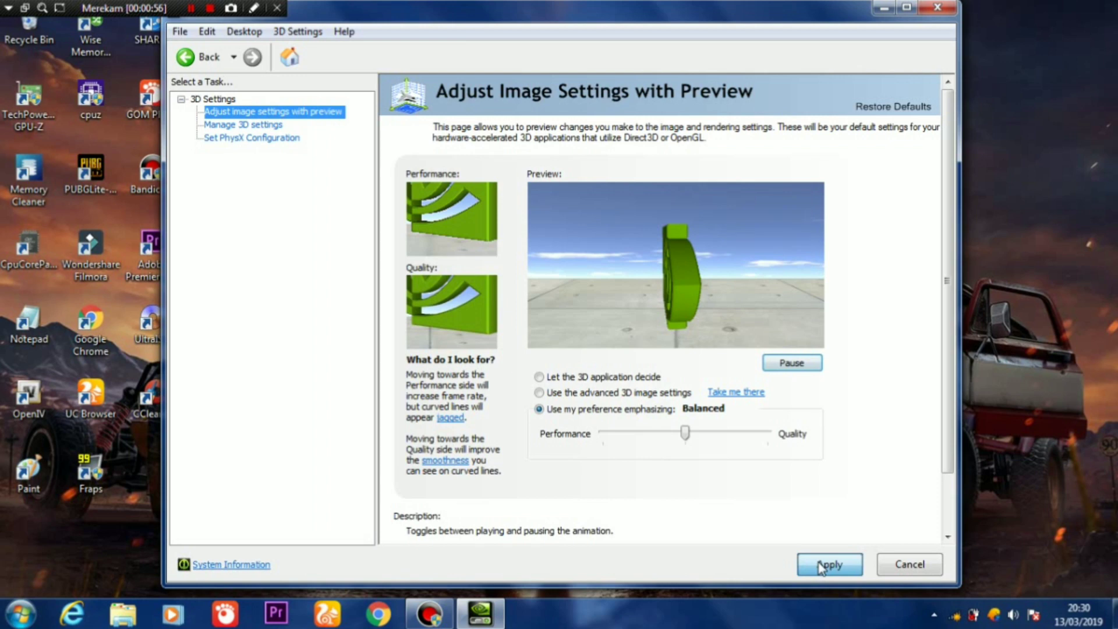
left_click(822, 567)
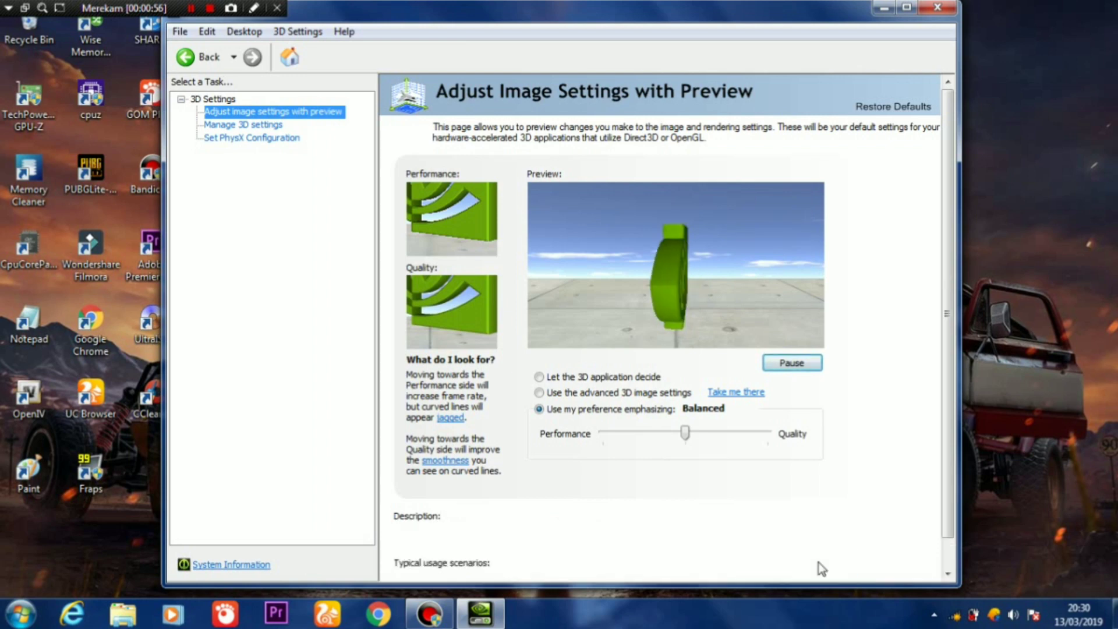
Step: Set the preferred graphics processor in the global 3D settings to High-performance NVIDIA processor
left_click(260, 125)
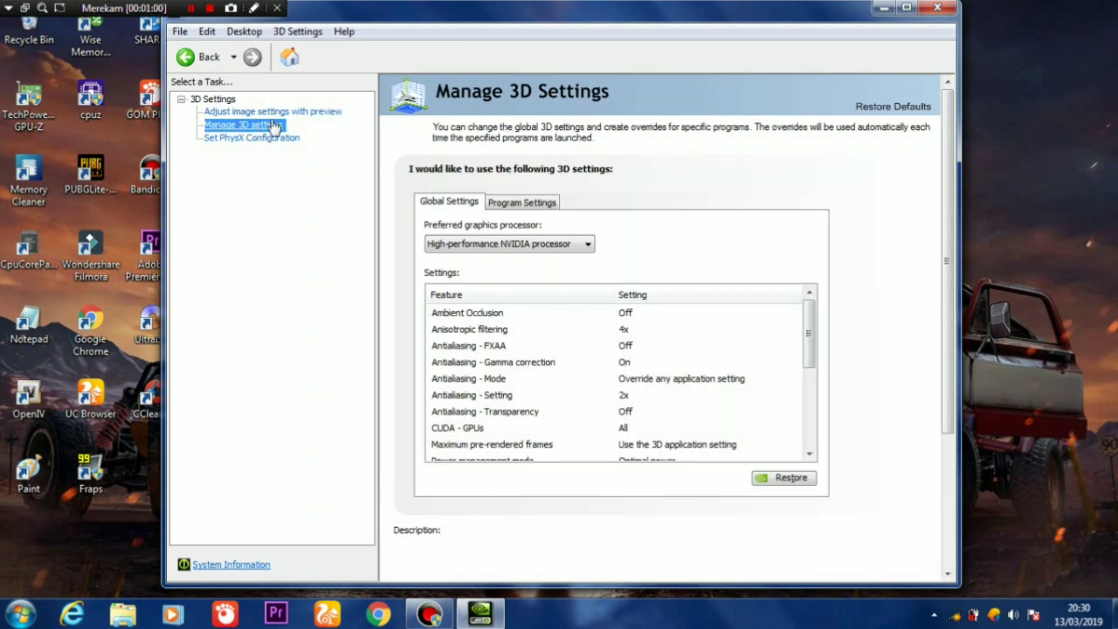
left_click(509, 245)
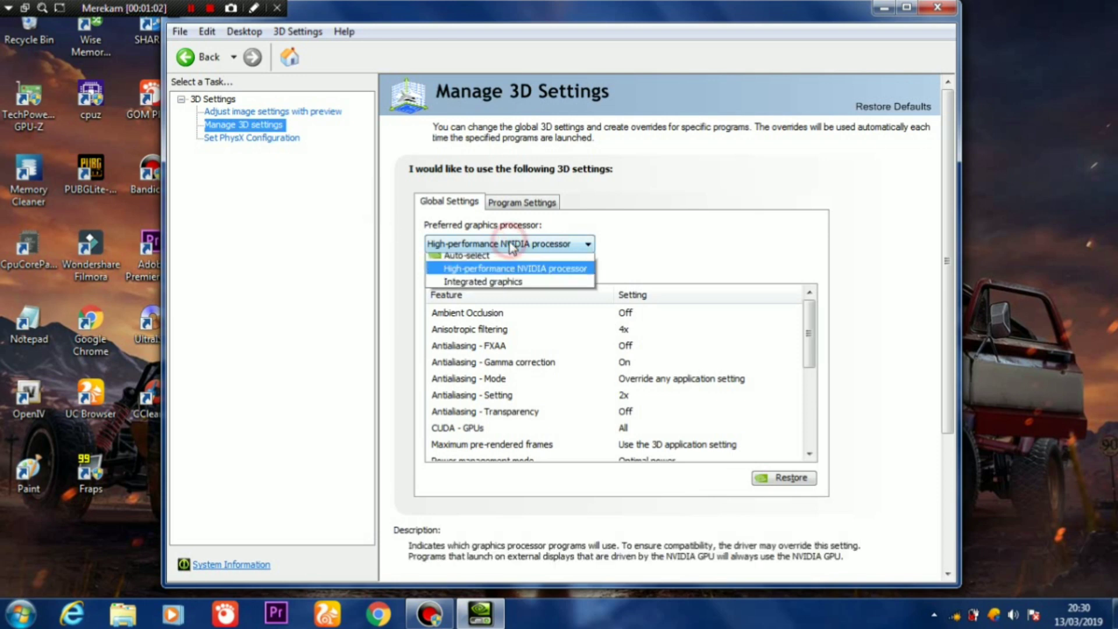
left_click(490, 275)
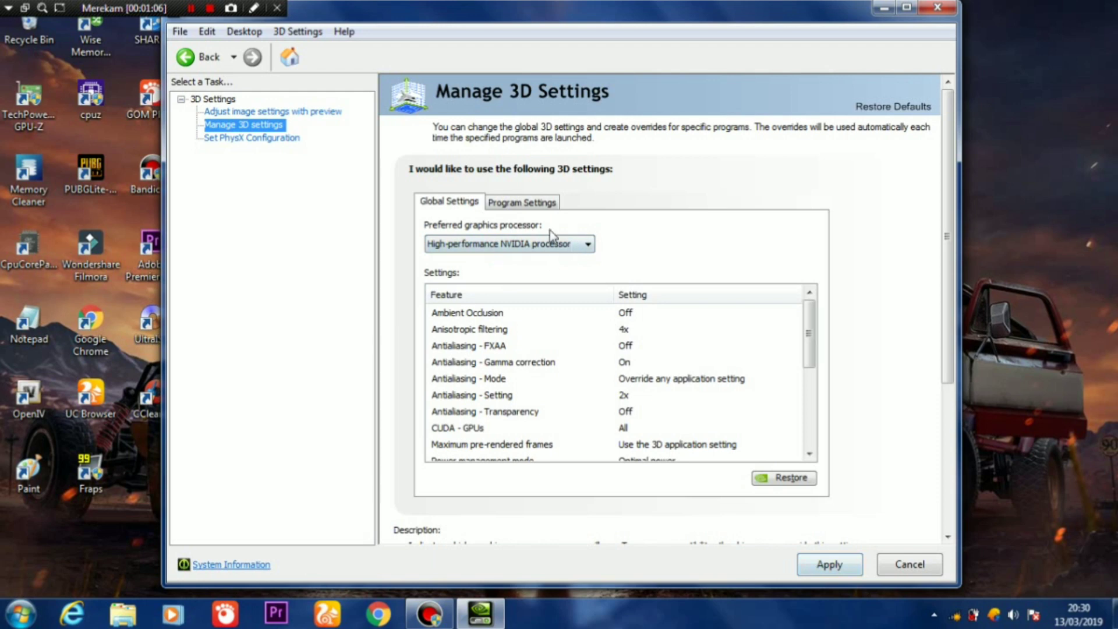
left_click(495, 245)
left_click(492, 274)
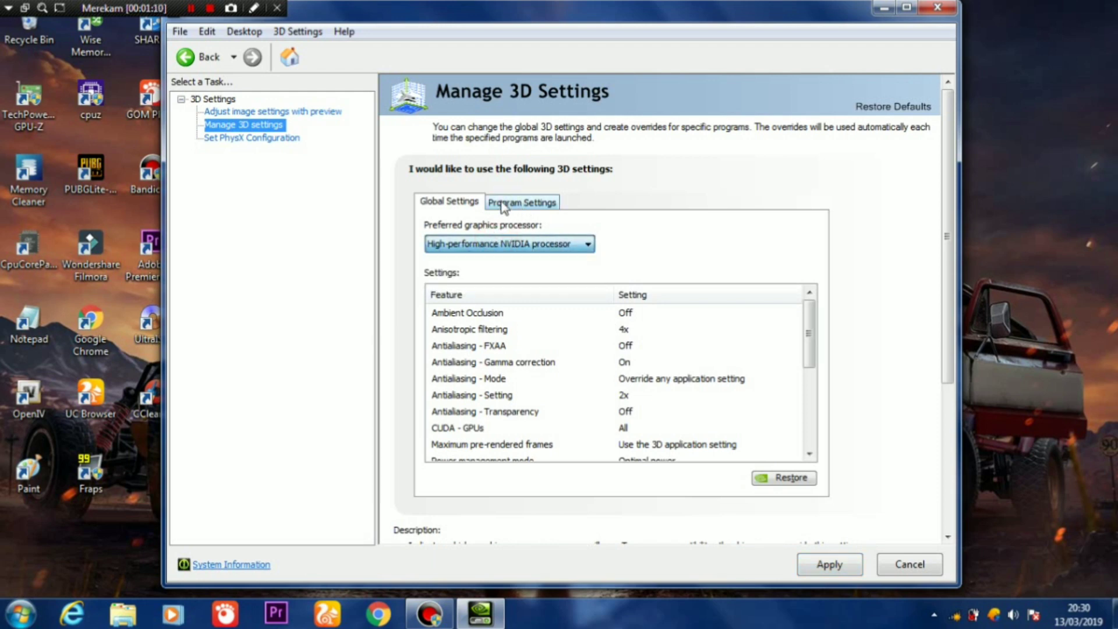
Step: Set the preferred graphics processor for the program launcher (launcher.exe) to High-performance NVIDIA processor
left_click(496, 202)
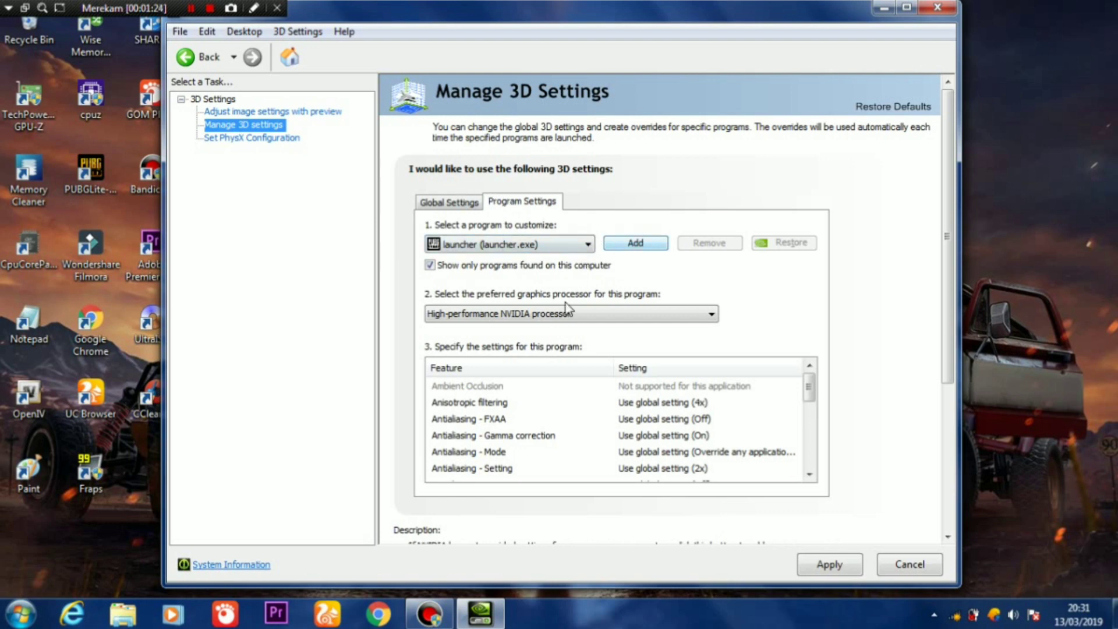
left_click(549, 314)
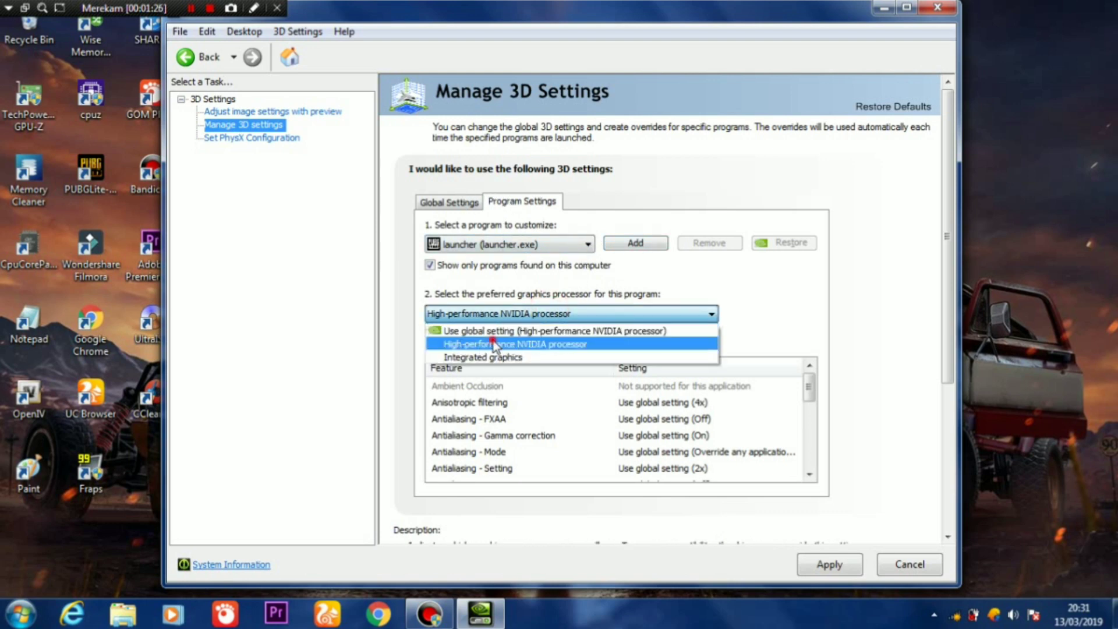
left_click(494, 345)
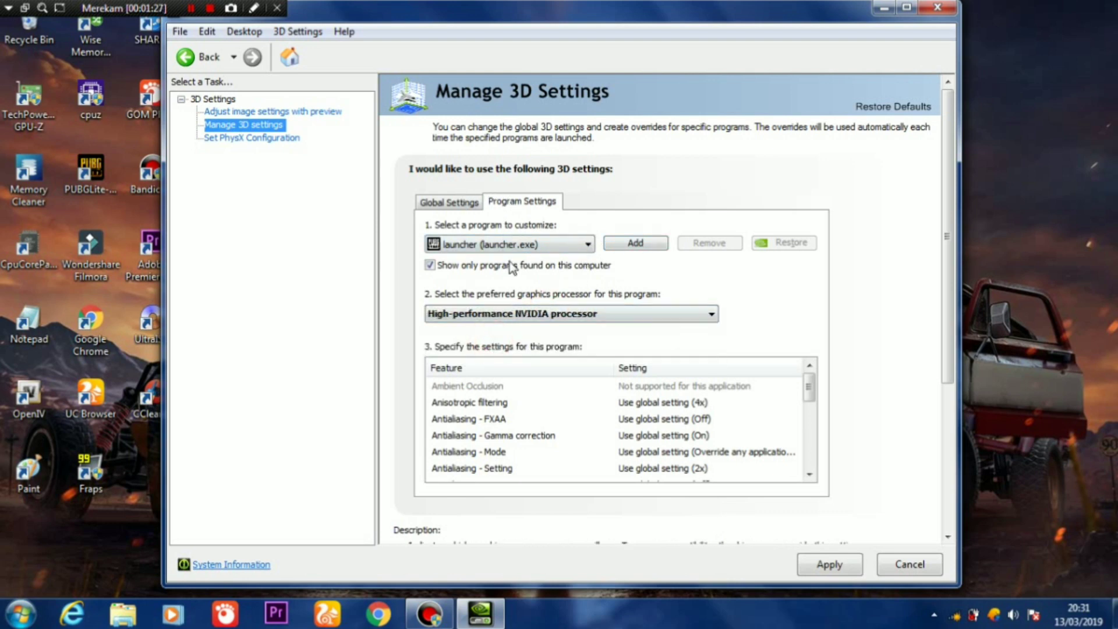
Step: Add Grand Theft Auto V to the programs with custom 3D settings and apply the changes
left_click(634, 243)
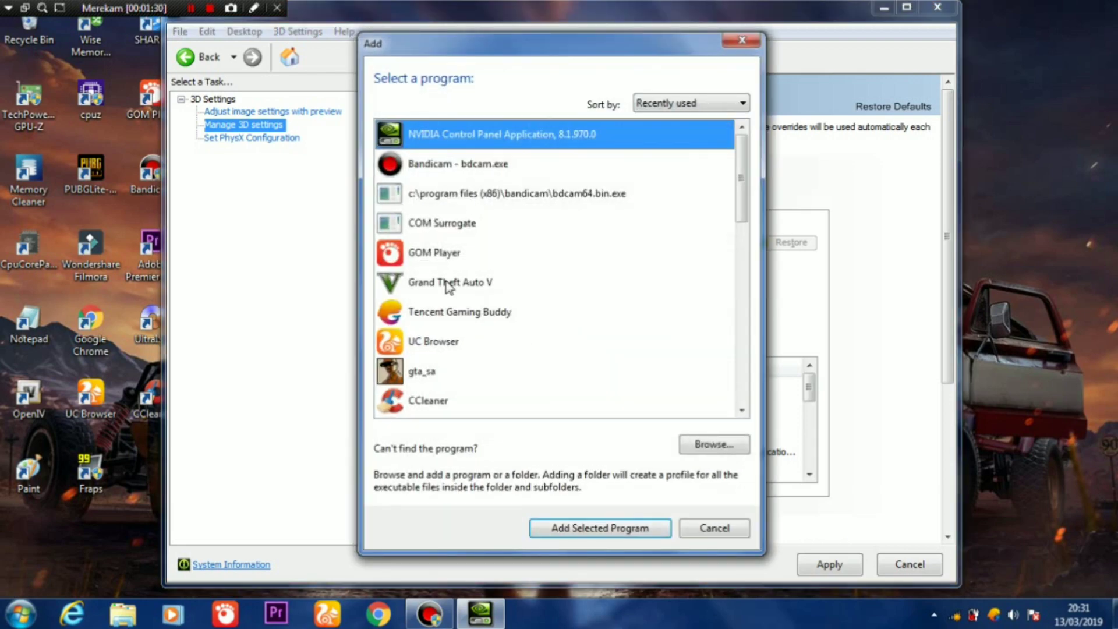
left_click(446, 284)
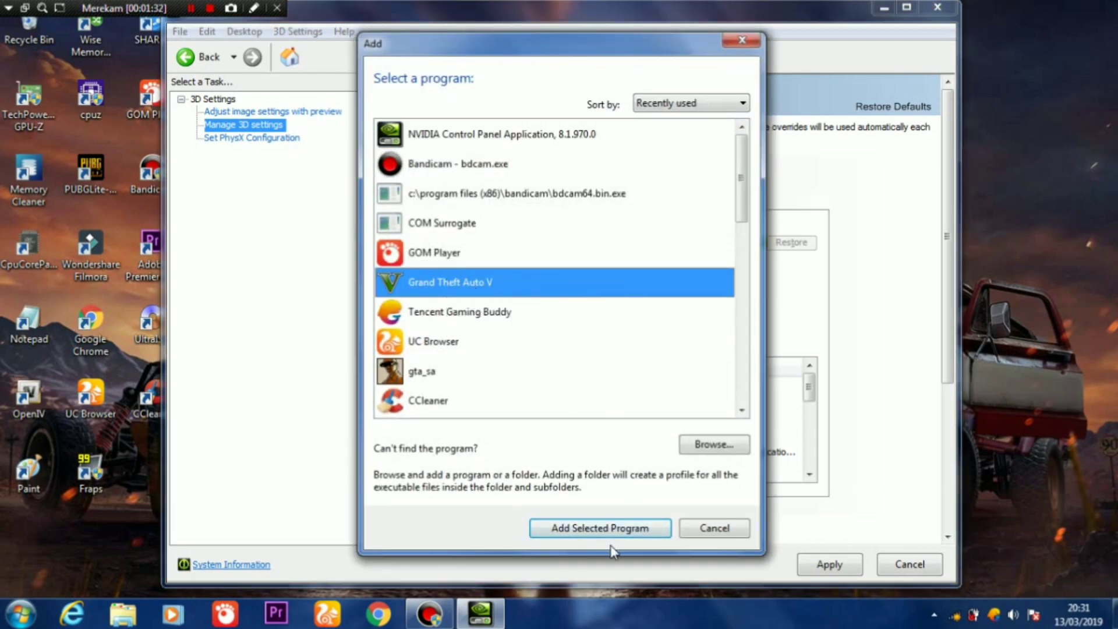
left_click(639, 532)
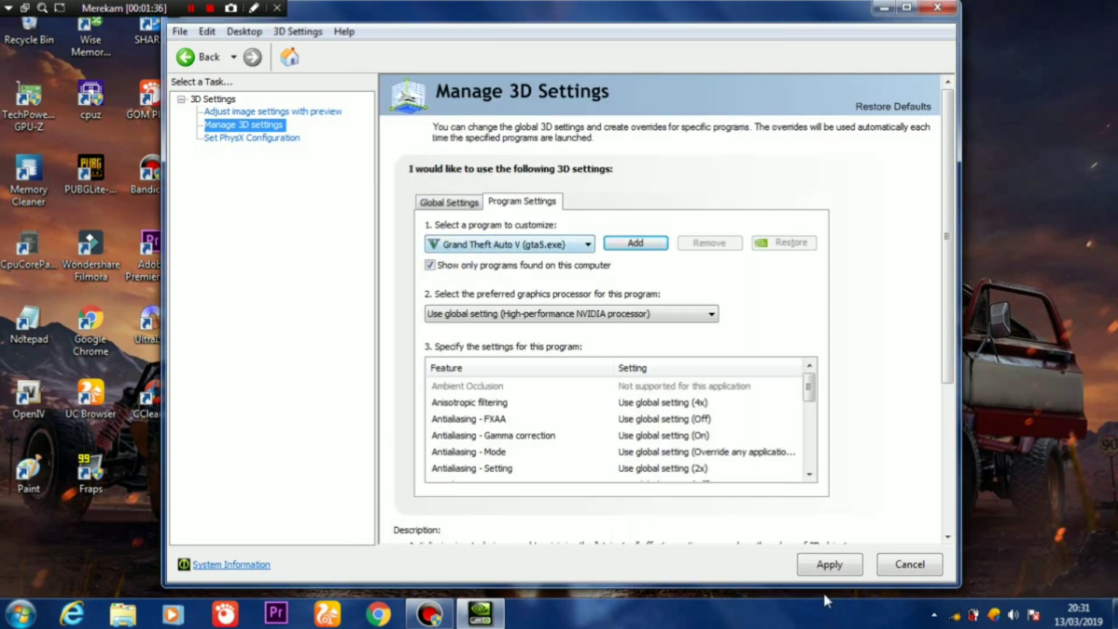
left_click(839, 567)
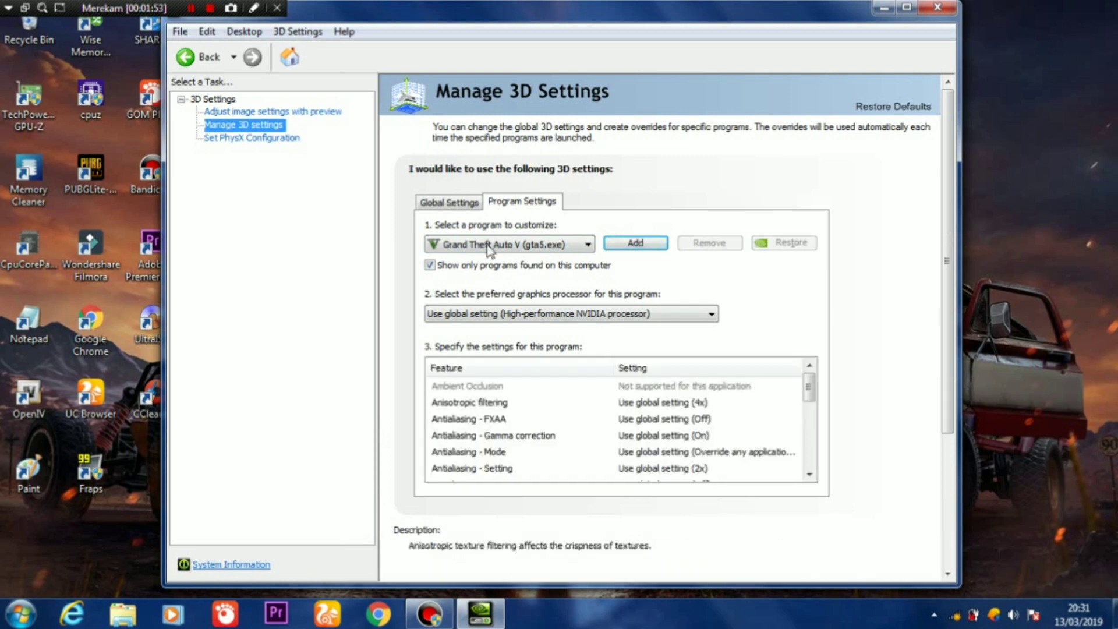
Step: Set the PhysX processor to CPU in the PhysX configuration and apply the change
left_click(248, 140)
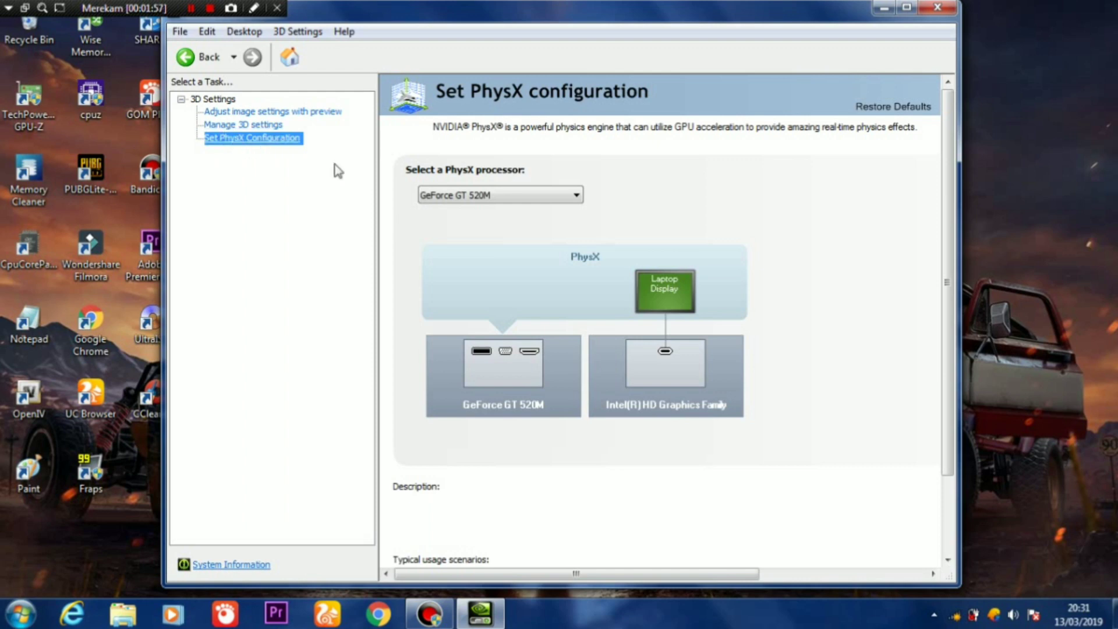
left_click(466, 196)
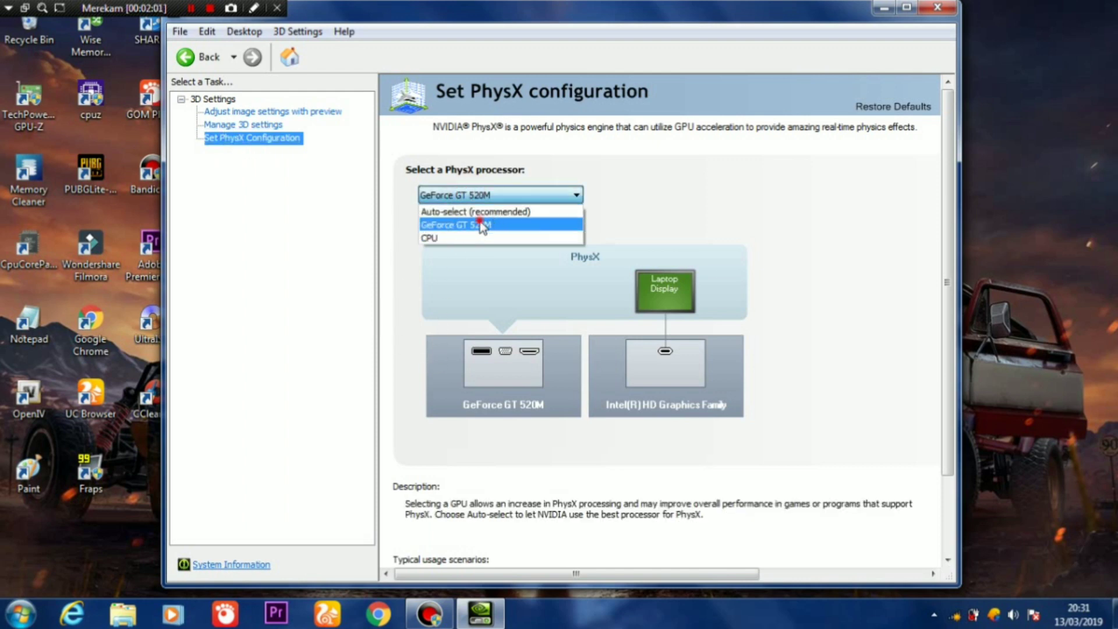
left_click(481, 224)
left_click(479, 194)
left_click(482, 236)
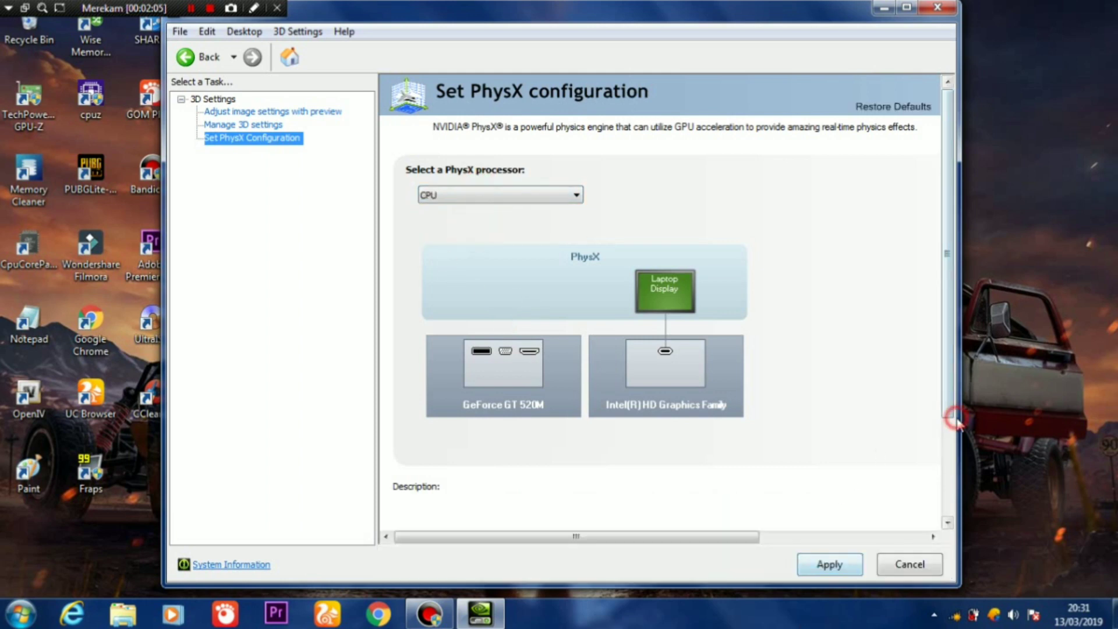
scroll(925, 489, "down", 3)
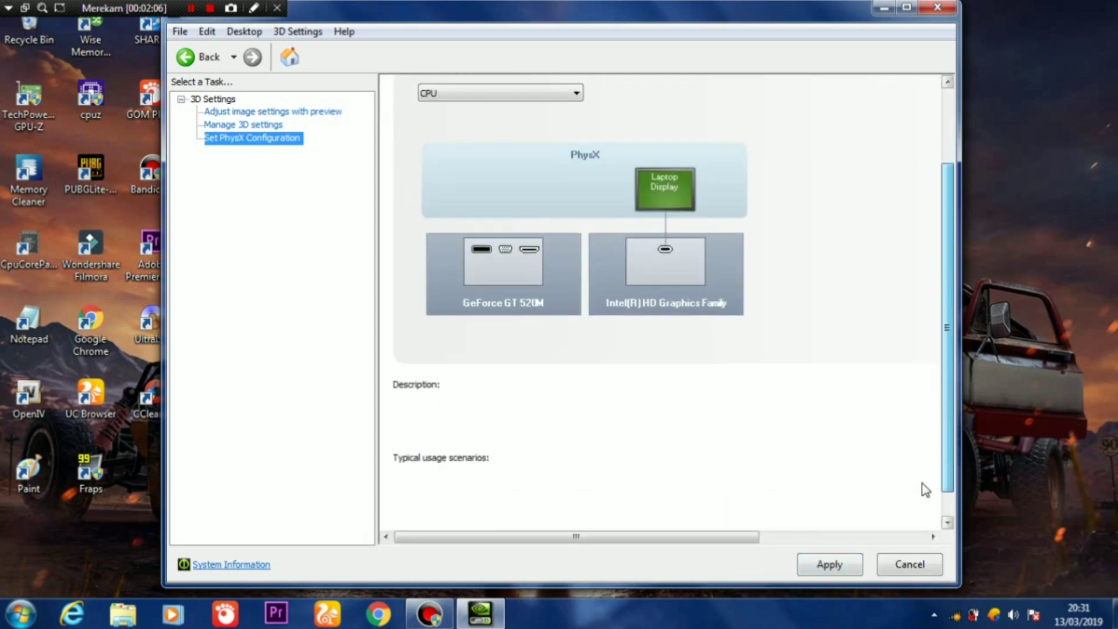
left_click(814, 571)
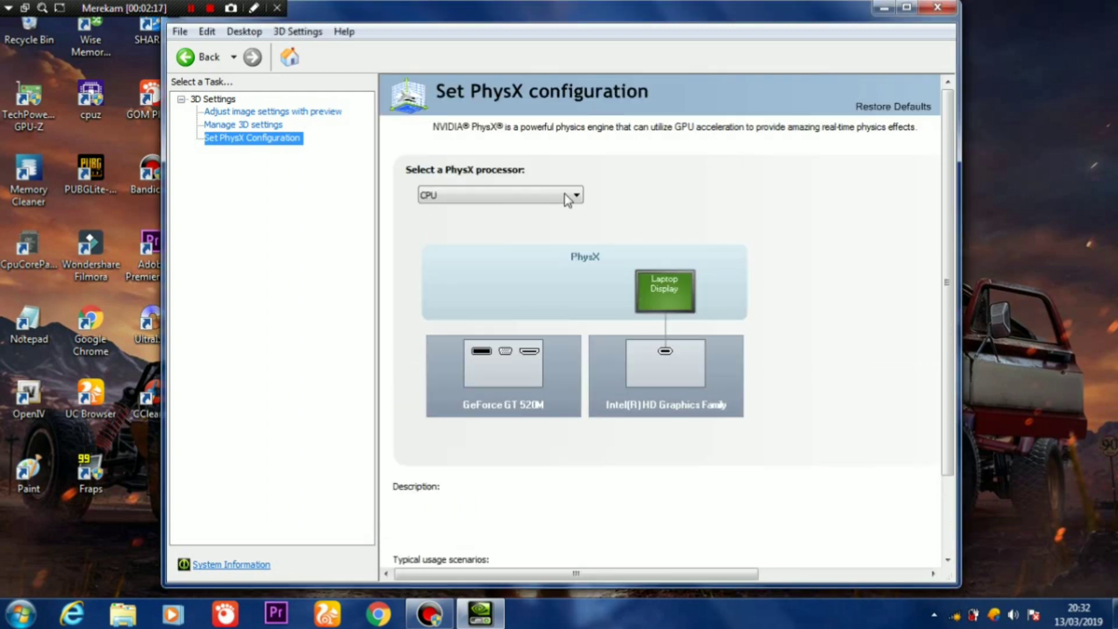
Step: Close the NVIDIA Control Panel and refresh the desktop
left_click(938, 7)
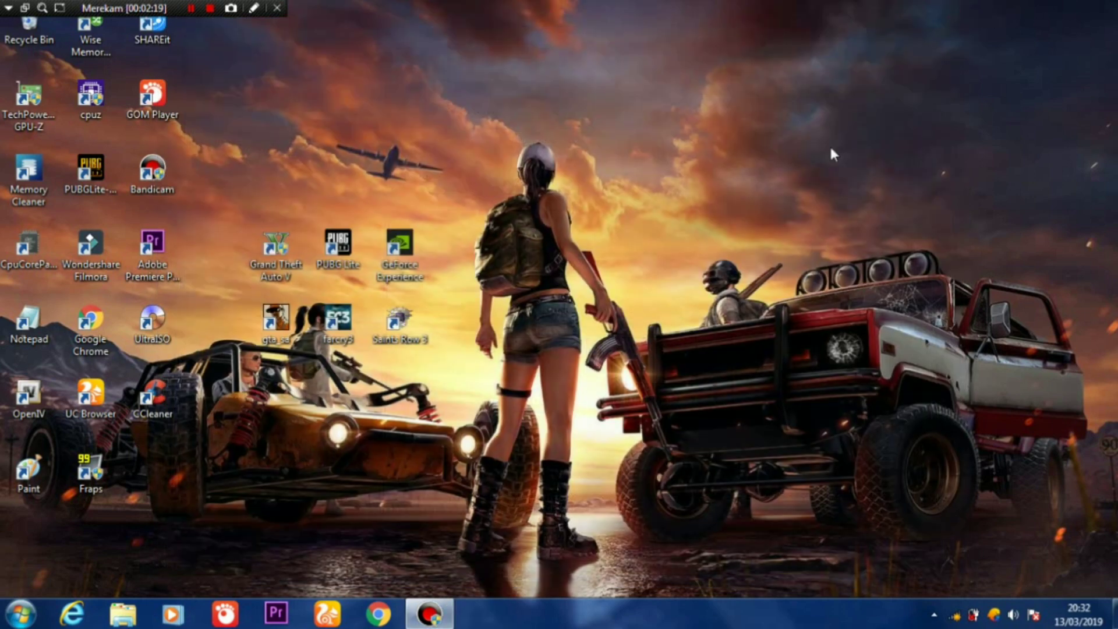
right_click(645, 165)
left_click(675, 210)
right_click(594, 207)
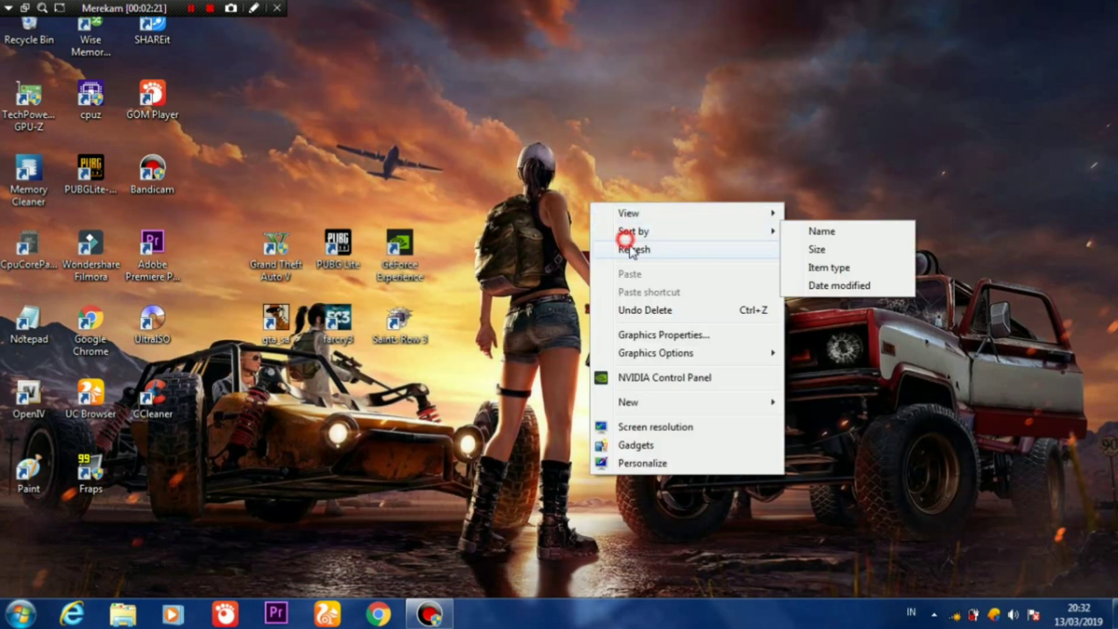
left_click(434, 541)
Step: Open the extracted "fix lag pack gta5 for low - med pc BY OM GAMERS" folder on Local Disk (C:) and its inner pack folder
left_click(120, 617)
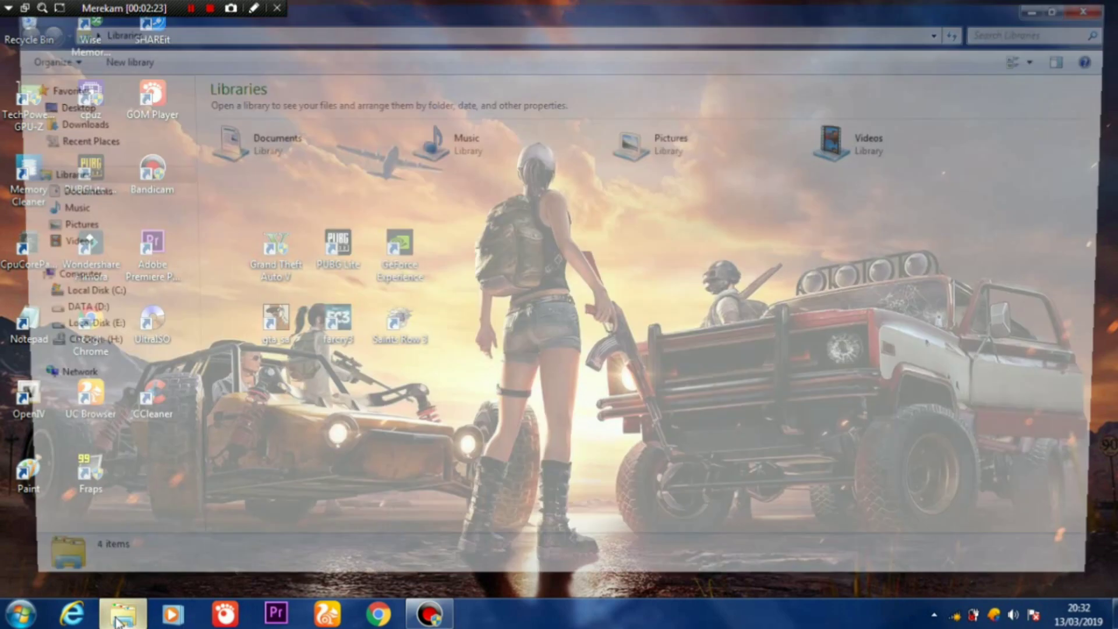
left_click(78, 293)
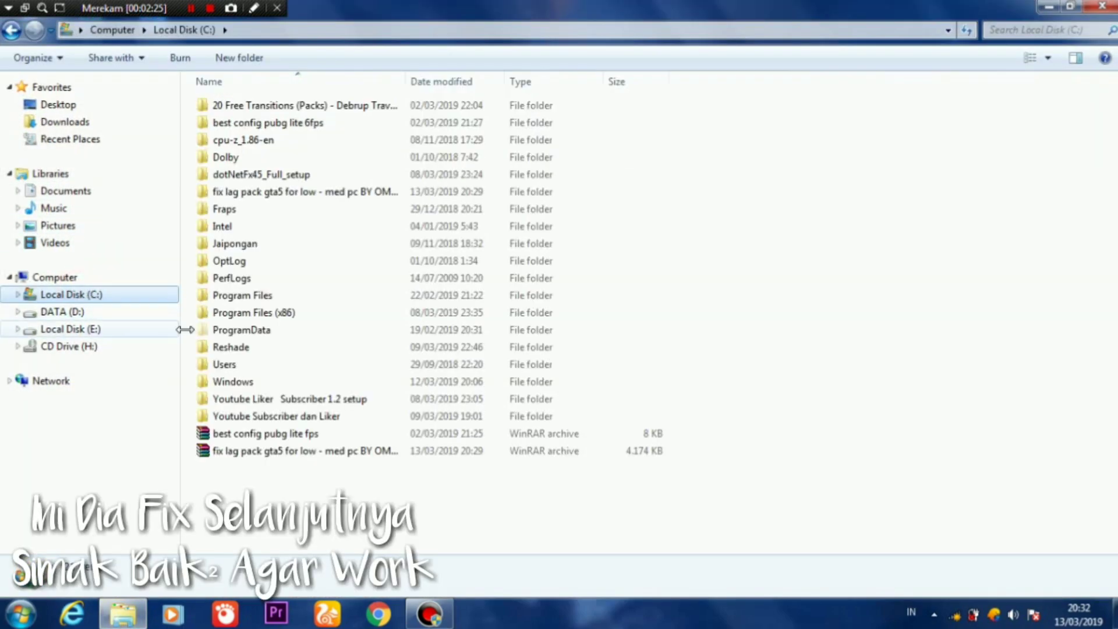
left_click(297, 452)
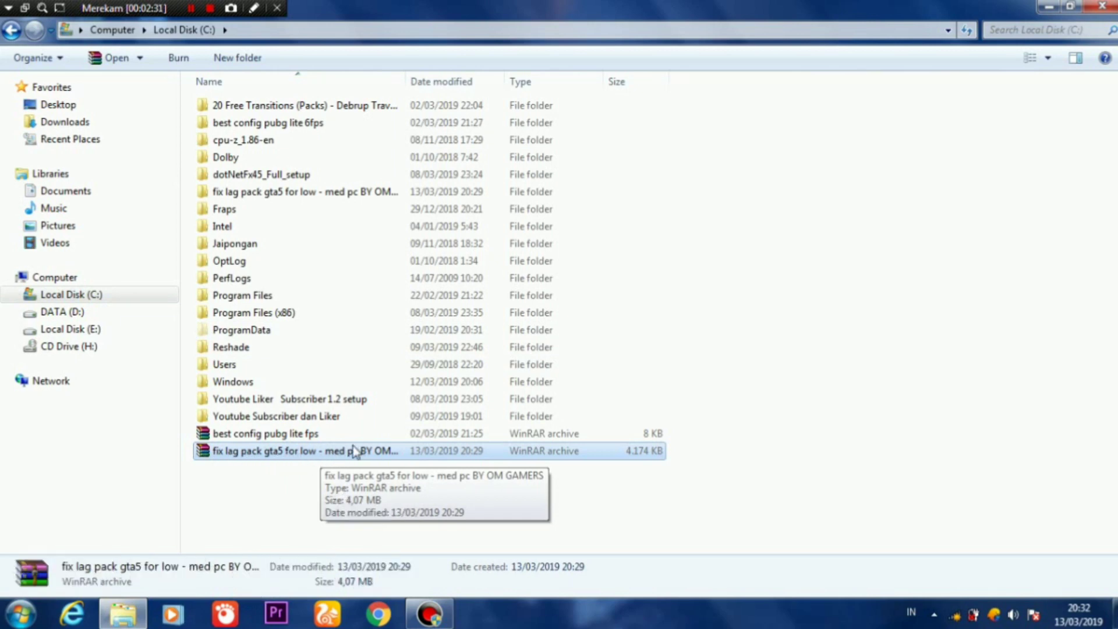
right_click(333, 452)
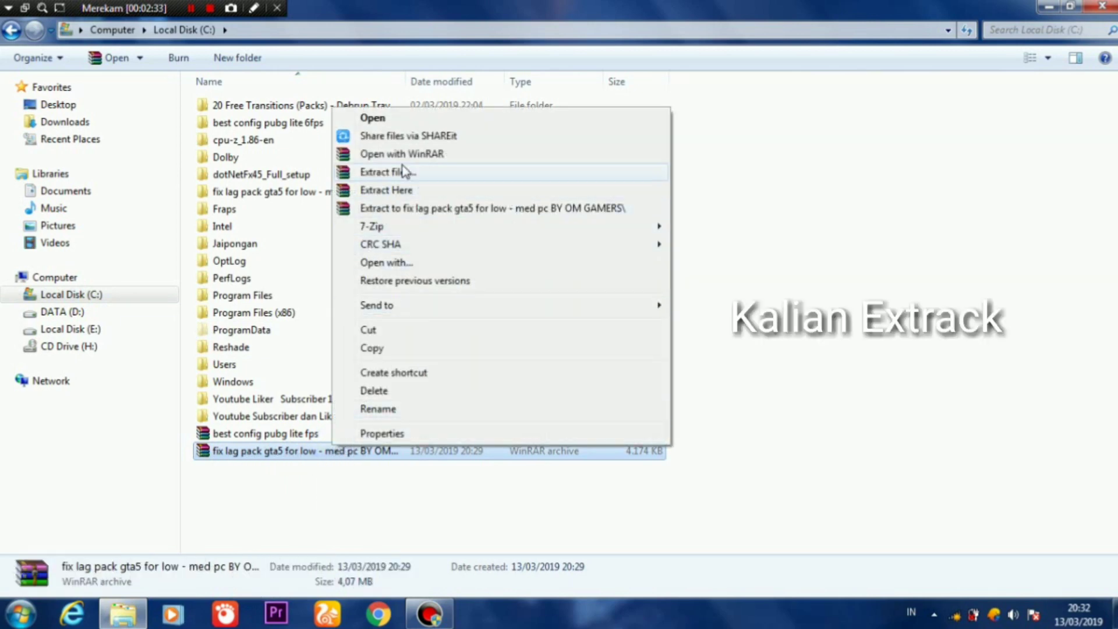
left_click(818, 238)
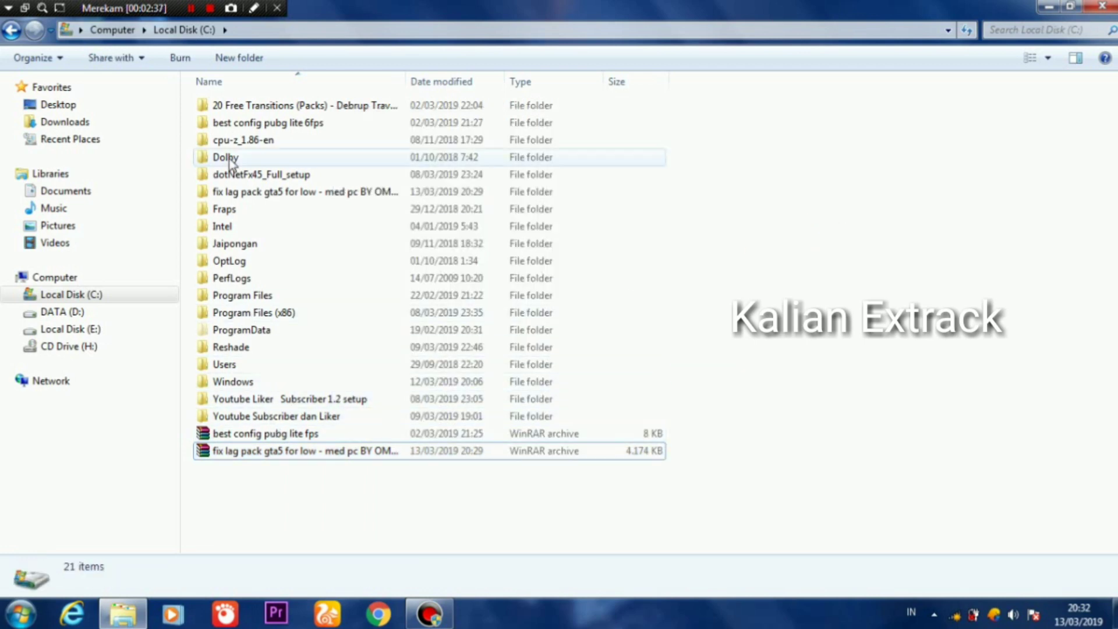
left_click(251, 190)
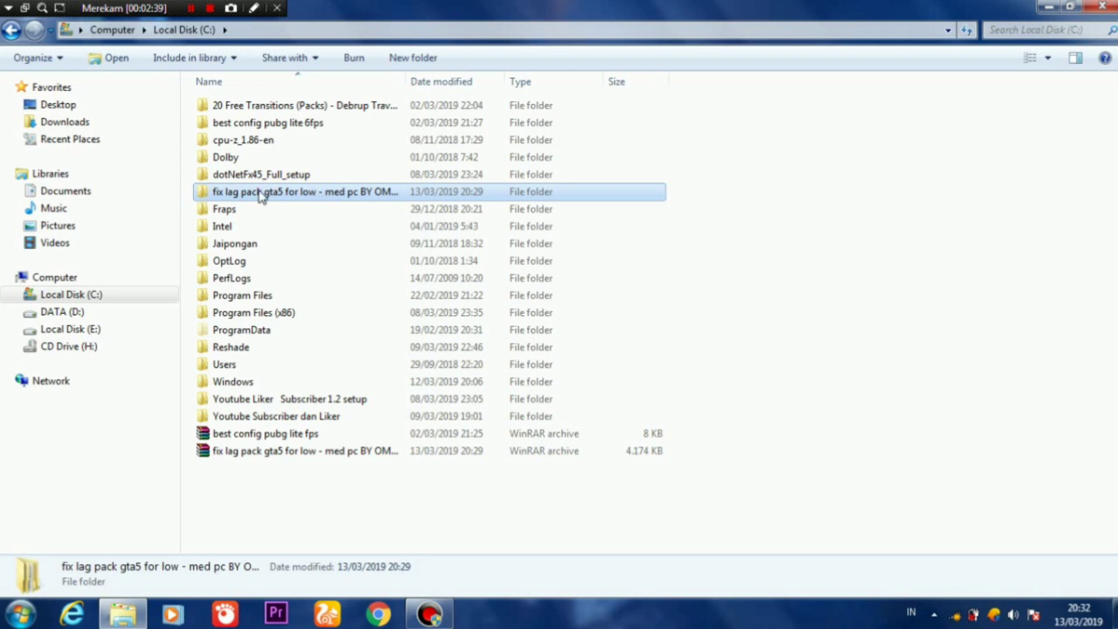
double_click(261, 194)
double_click(263, 106)
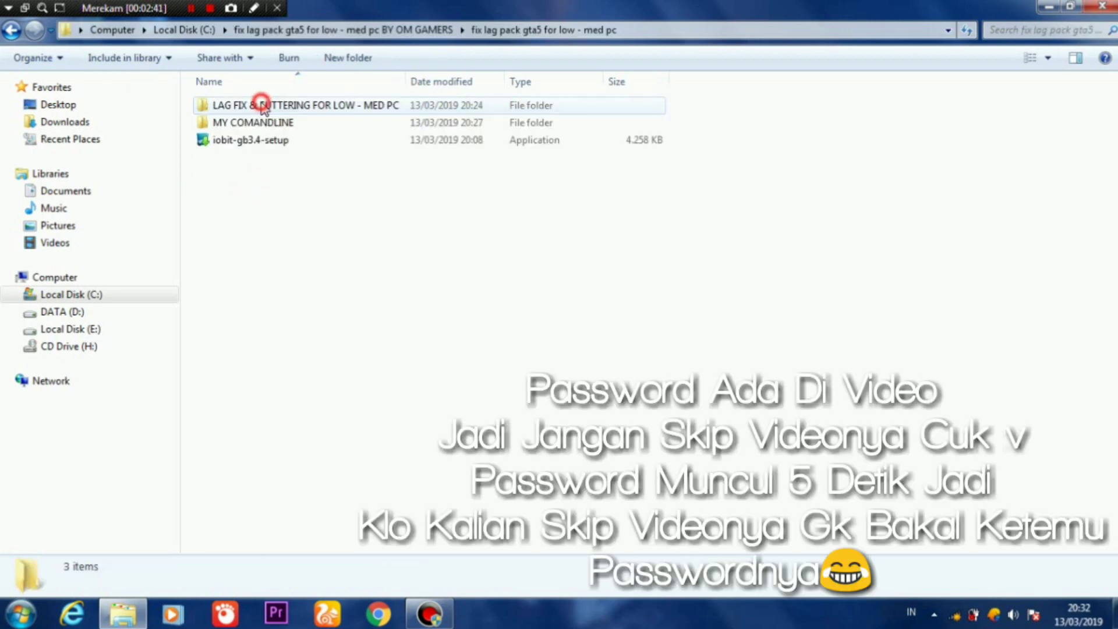
Step: Install Game Booster v3.4 from iobit-gb3.4-setup into the existing default folder with a desktop icon, and finish without launching it
double_click(271, 141)
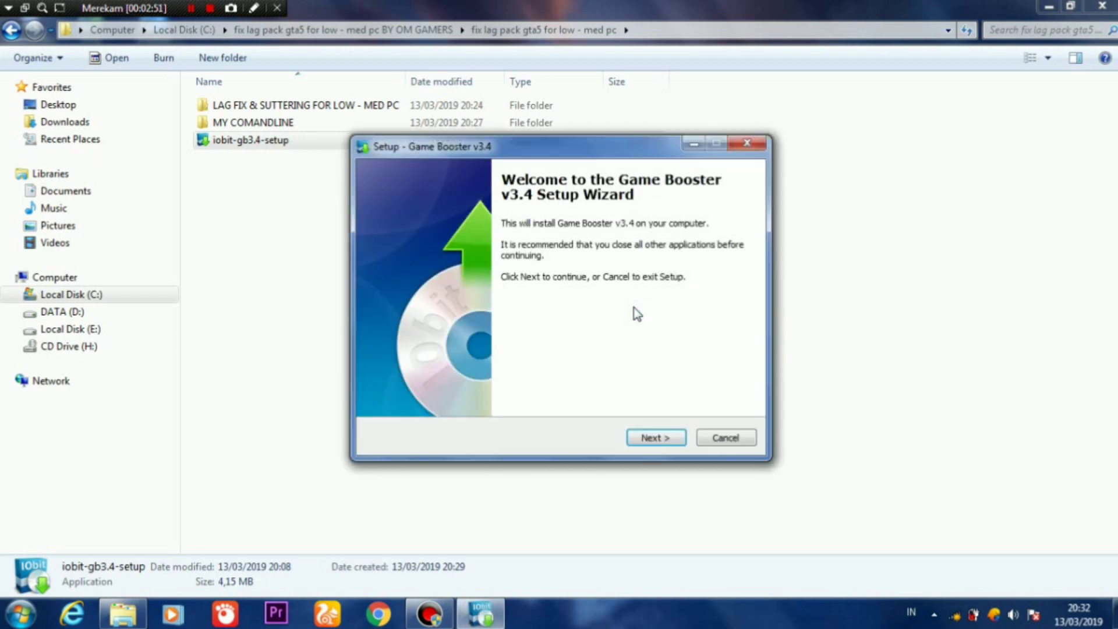
left_click(642, 438)
left_click(654, 438)
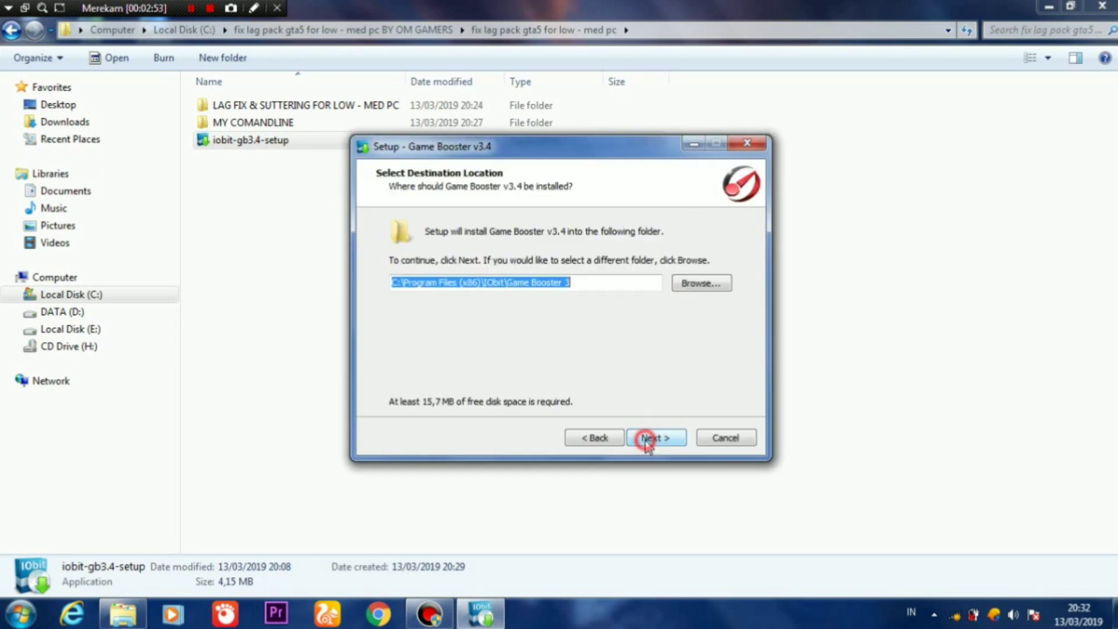
left_click(648, 444)
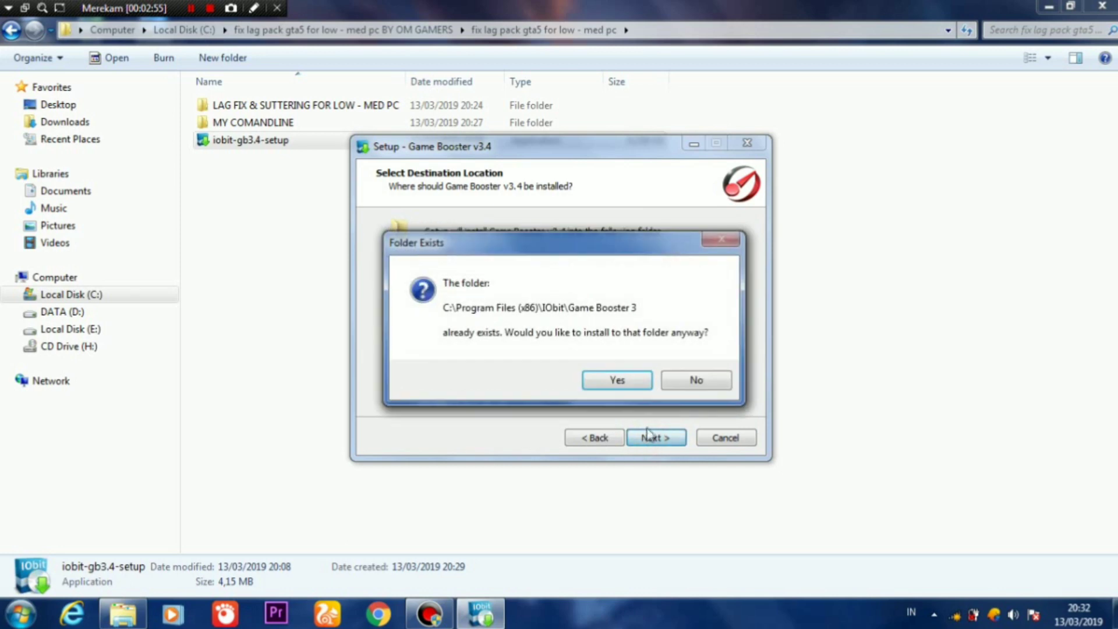
left_click(624, 381)
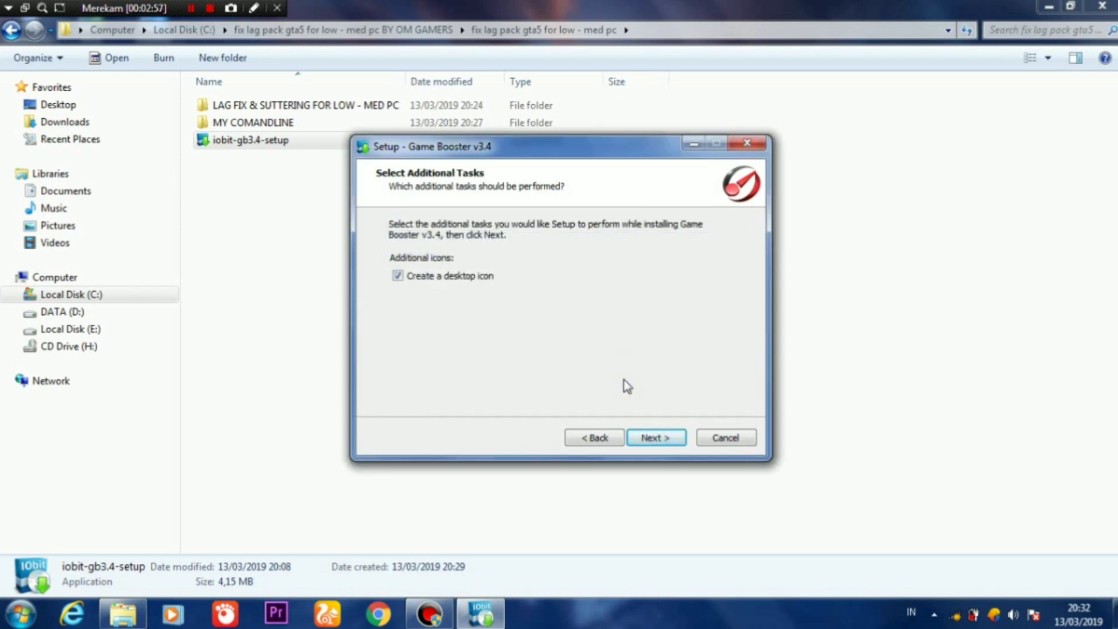
left_click(665, 441)
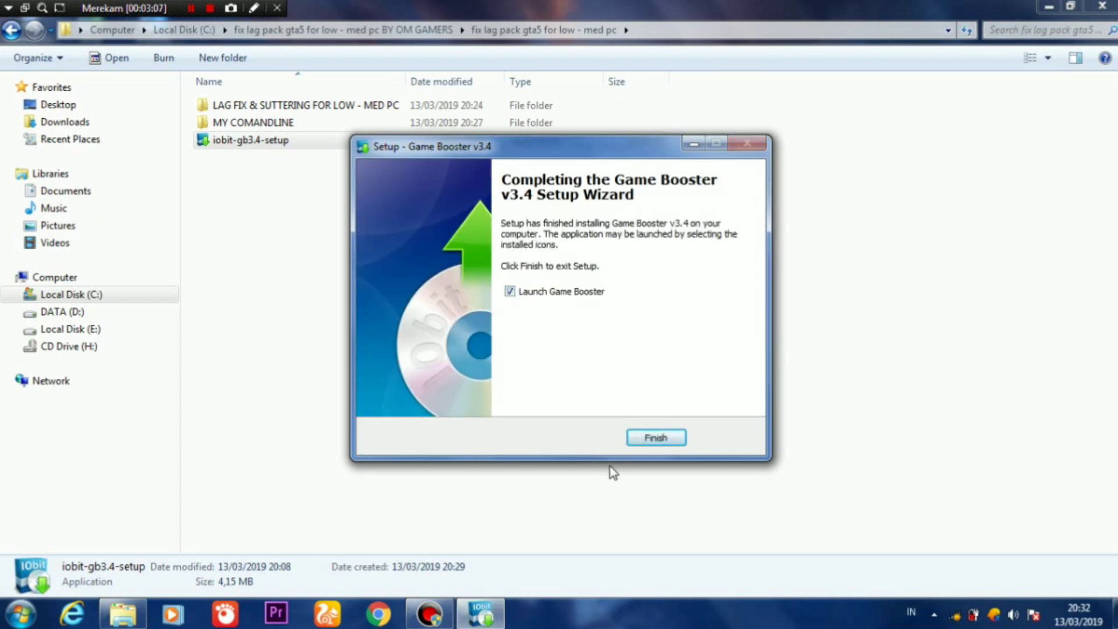
left_click(511, 292)
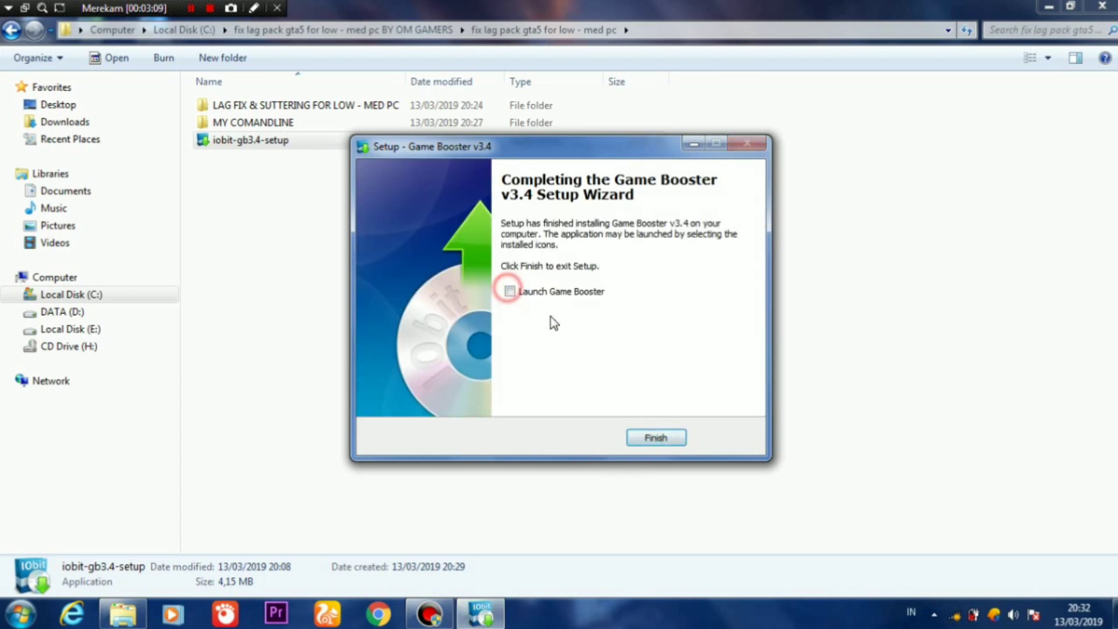
left_click(649, 435)
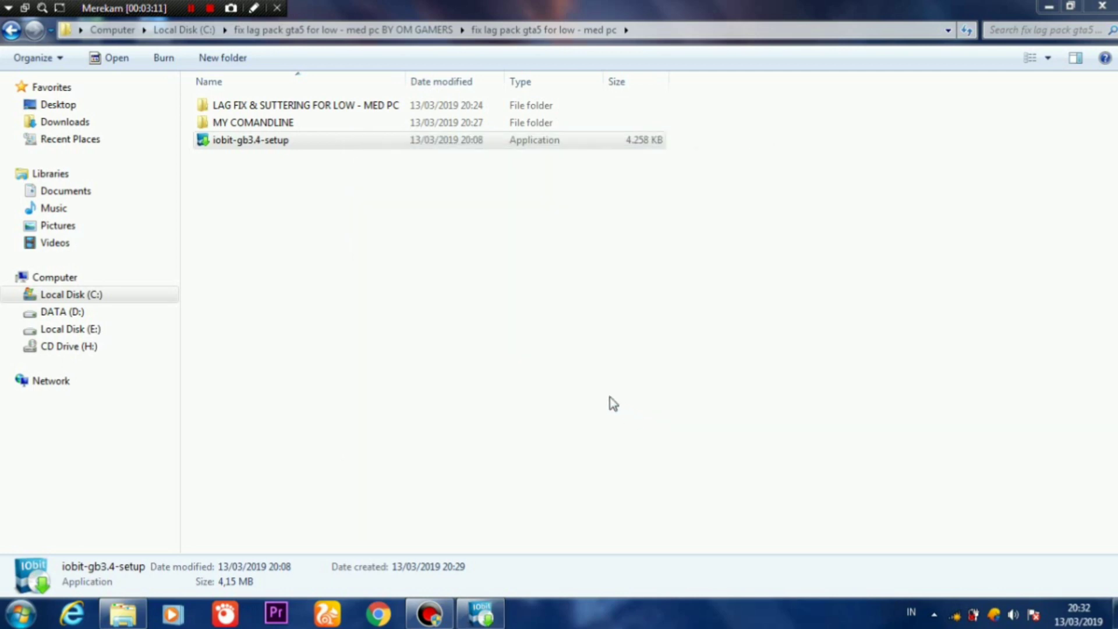
Step: Open the file location of the Grand Theft Auto V shortcut and arrange its window beside a widened fix lag pack window
left_click(251, 119)
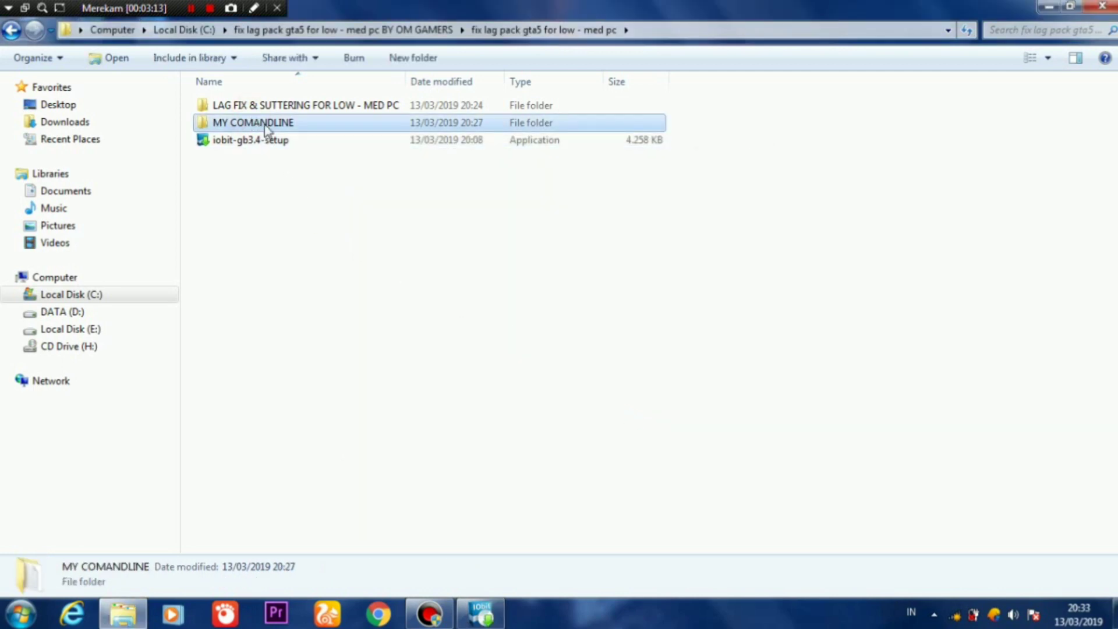
left_click(1070, 6)
left_click_drag(283, 64, 712, 83)
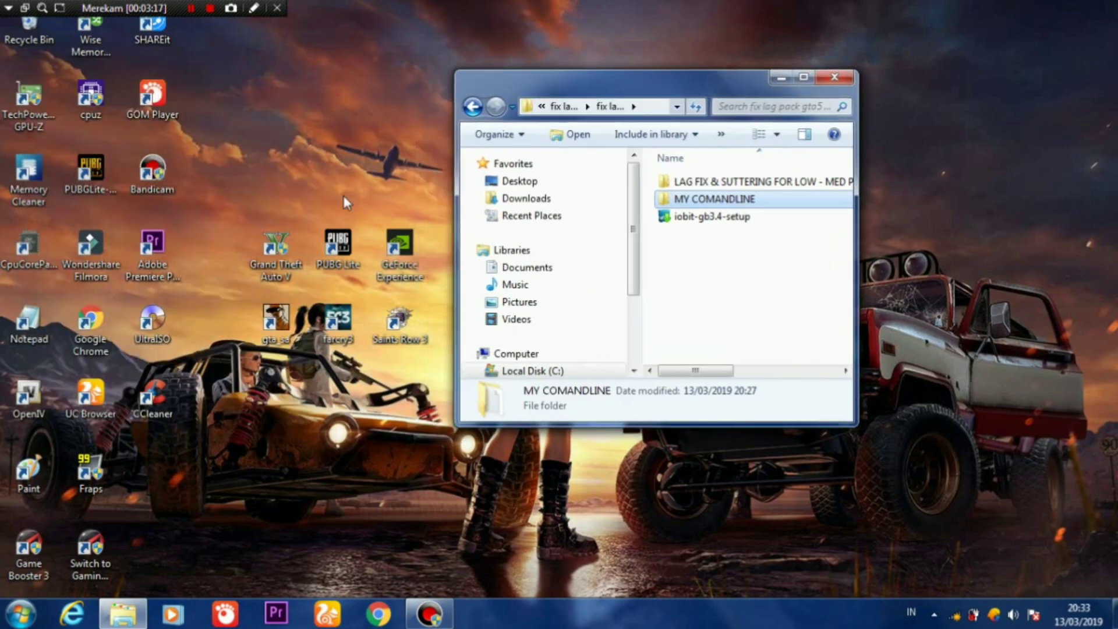
right_click(279, 247)
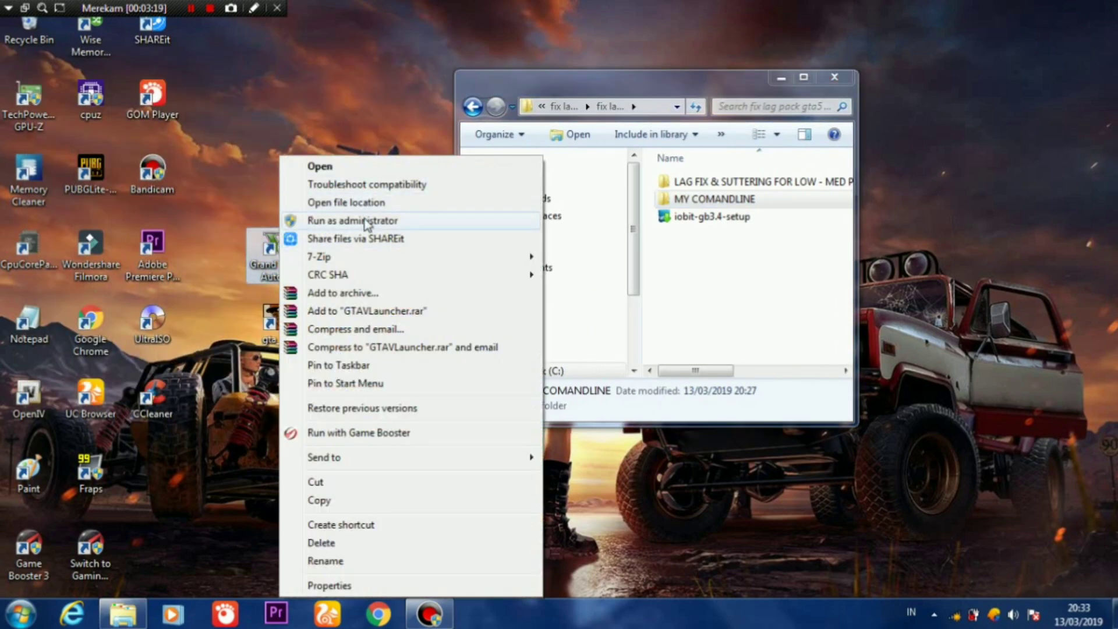
left_click(364, 202)
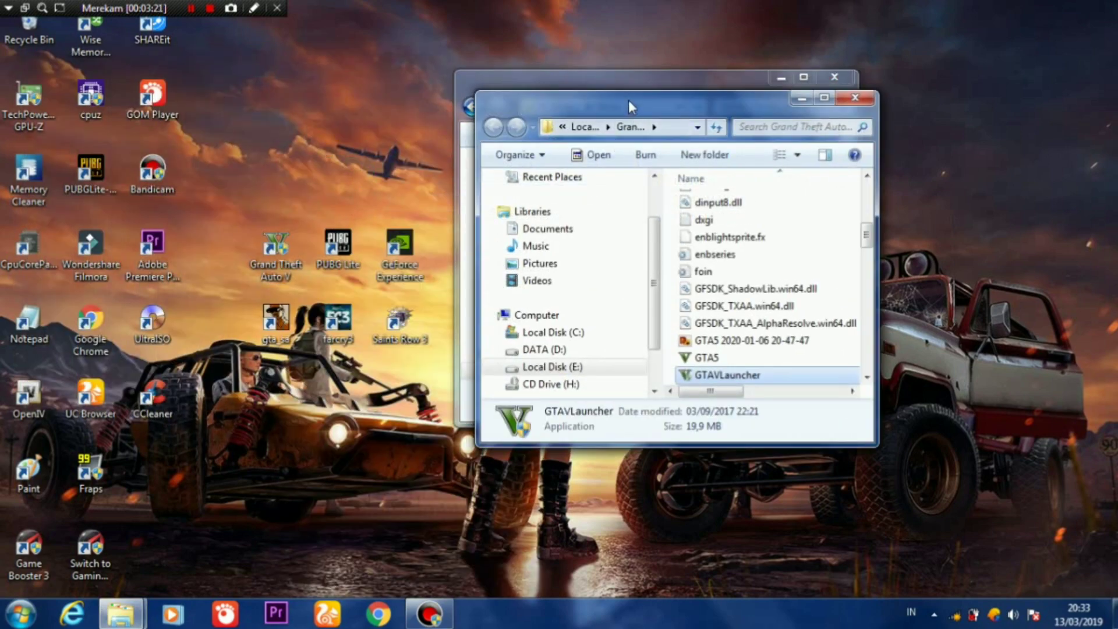
left_click_drag(595, 100, 179, 89)
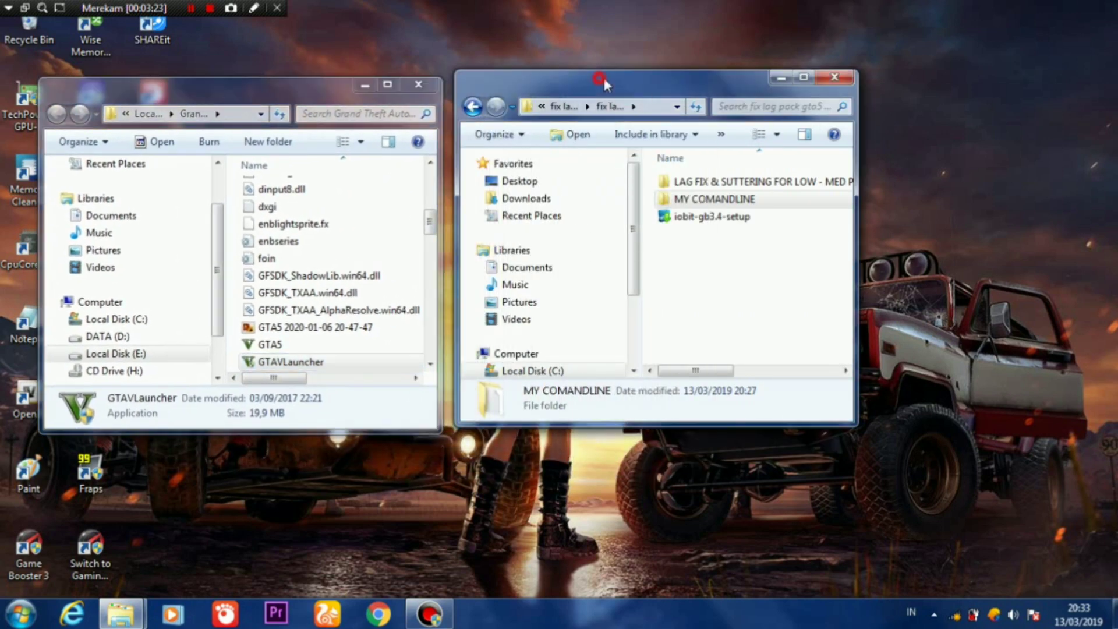
left_click_drag(603, 78, 694, 65)
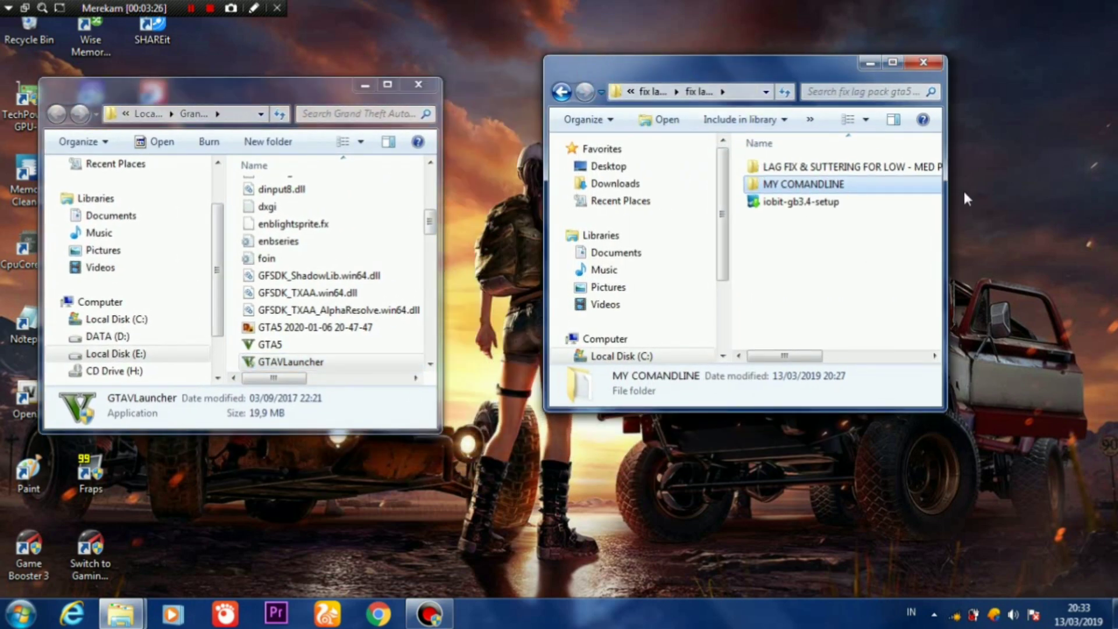
left_click_drag(947, 195, 1066, 196)
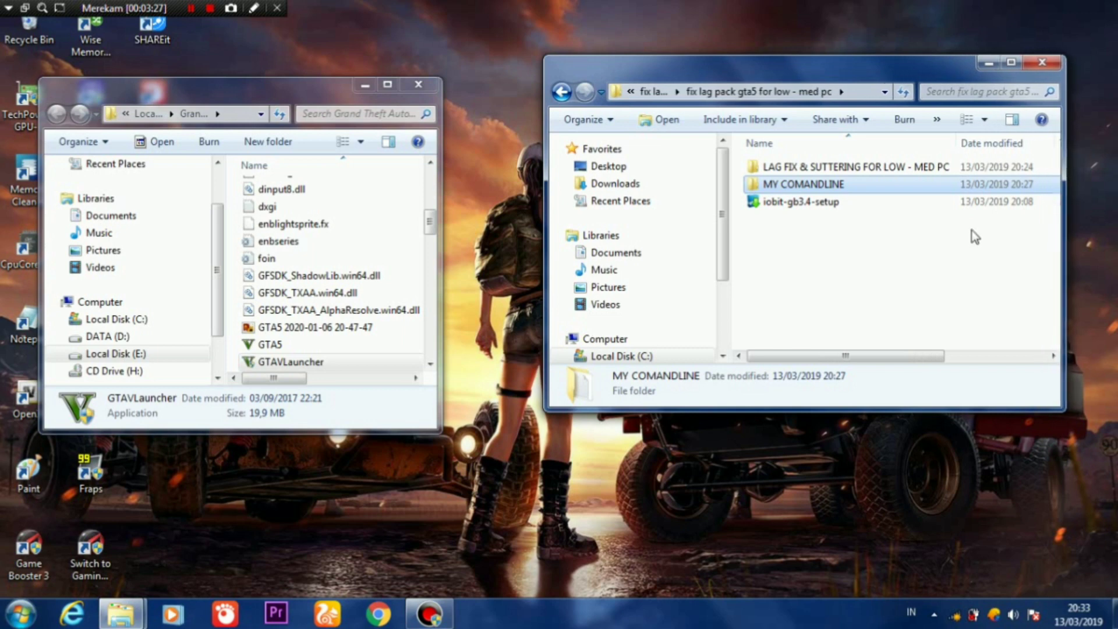
left_click(909, 249)
Step: Copy the commandline file from MY COMANDLINE's FrameQueueLimit Only folder into the Grand Theft Auto V folder, and widen the game folder's window
double_click(796, 184)
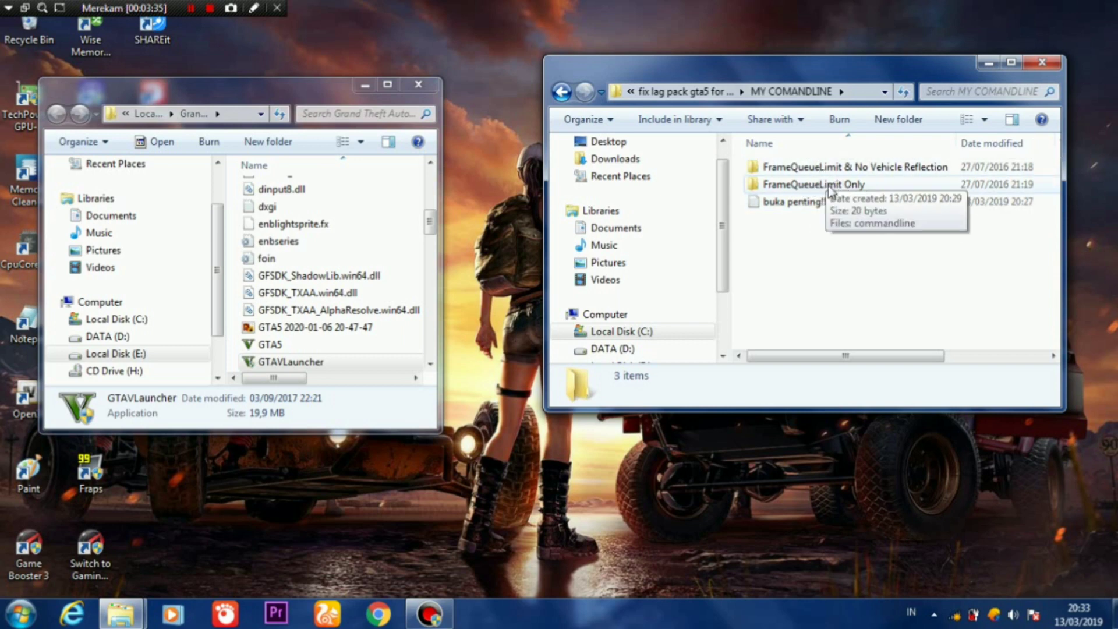
double_click(816, 184)
left_click(795, 169)
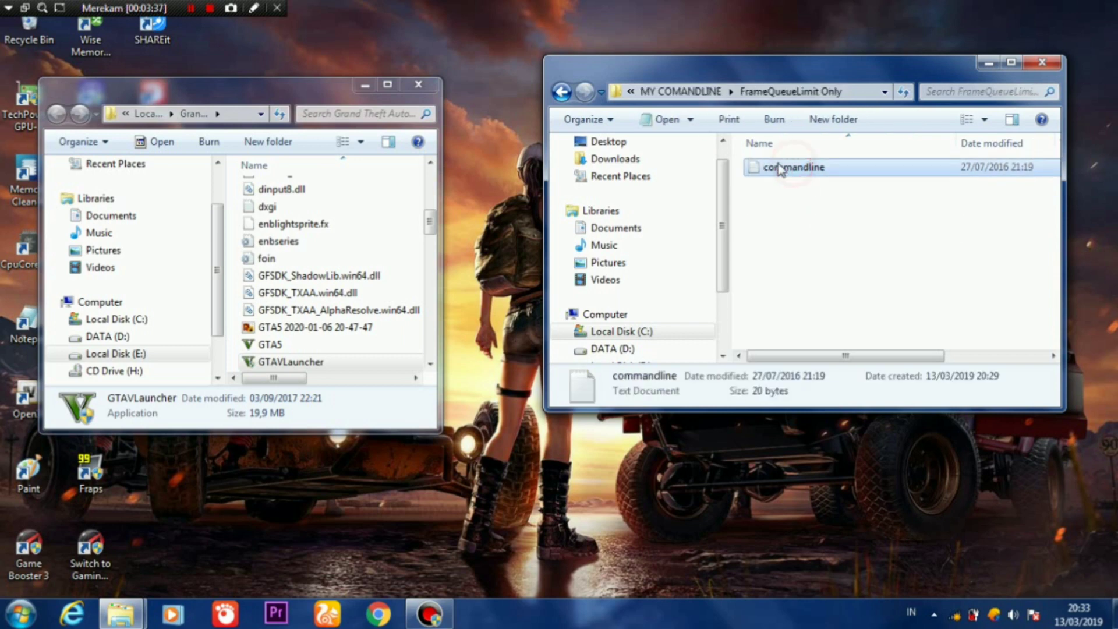
left_click_drag(797, 170, 377, 220)
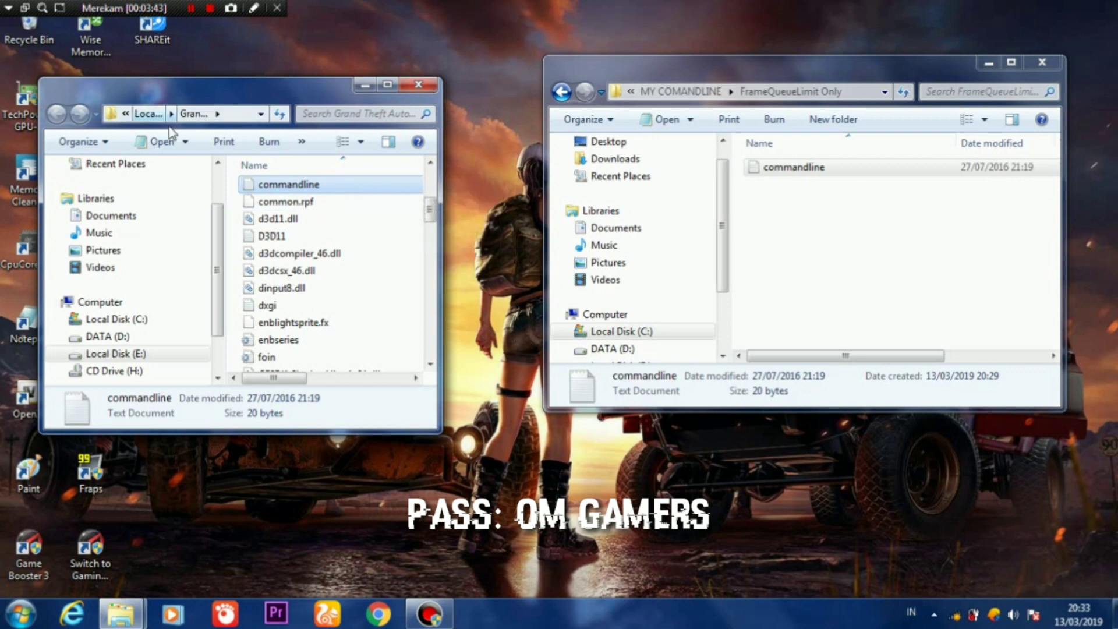
left_click_drag(441, 187, 510, 158)
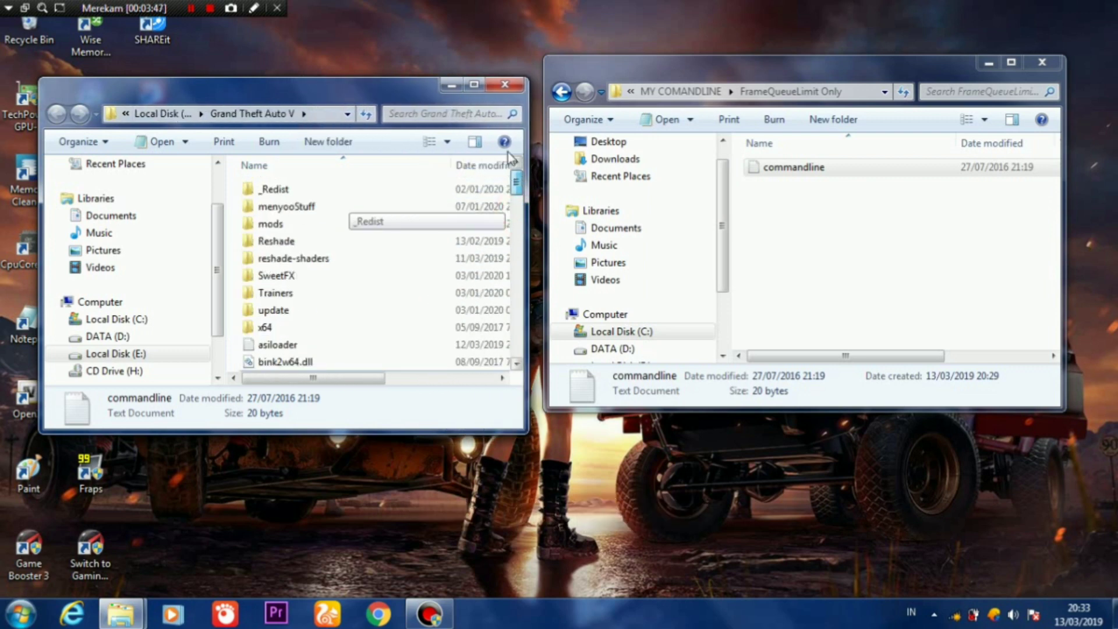
Step: Copy the FIX LAG SUTTERING & FPS STABILITY batch file from the LAG FIX & SUTTERING FOR LOW - MED PC folder into the Grand Theft Auto V folder
left_click(708, 92)
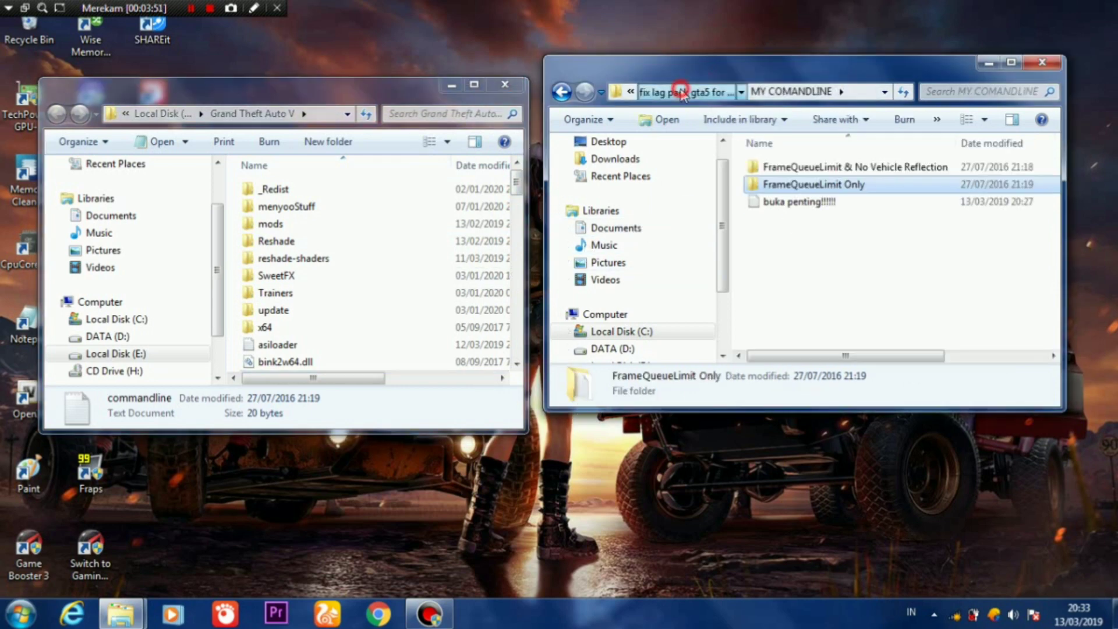
left_click(682, 92)
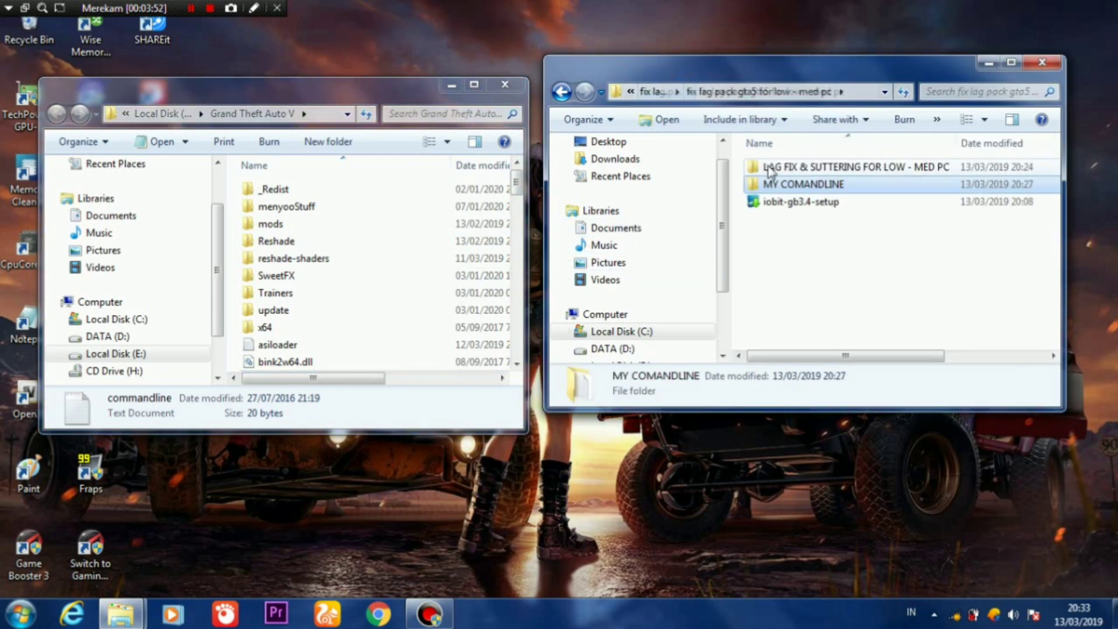
double_click(847, 168)
left_click(810, 168)
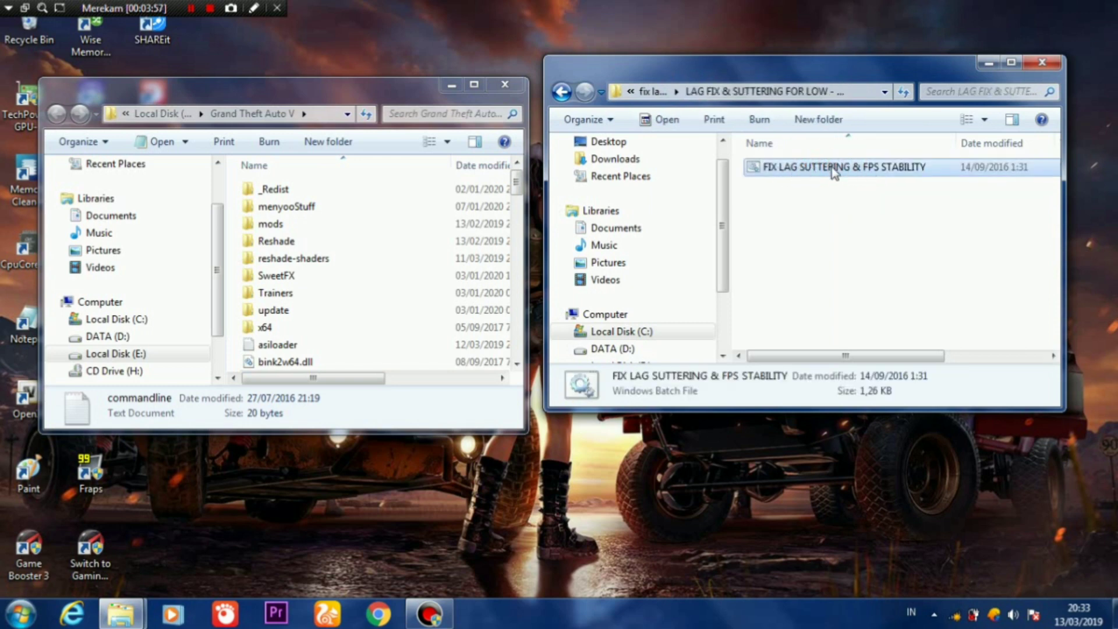
left_click_drag(824, 169, 282, 119)
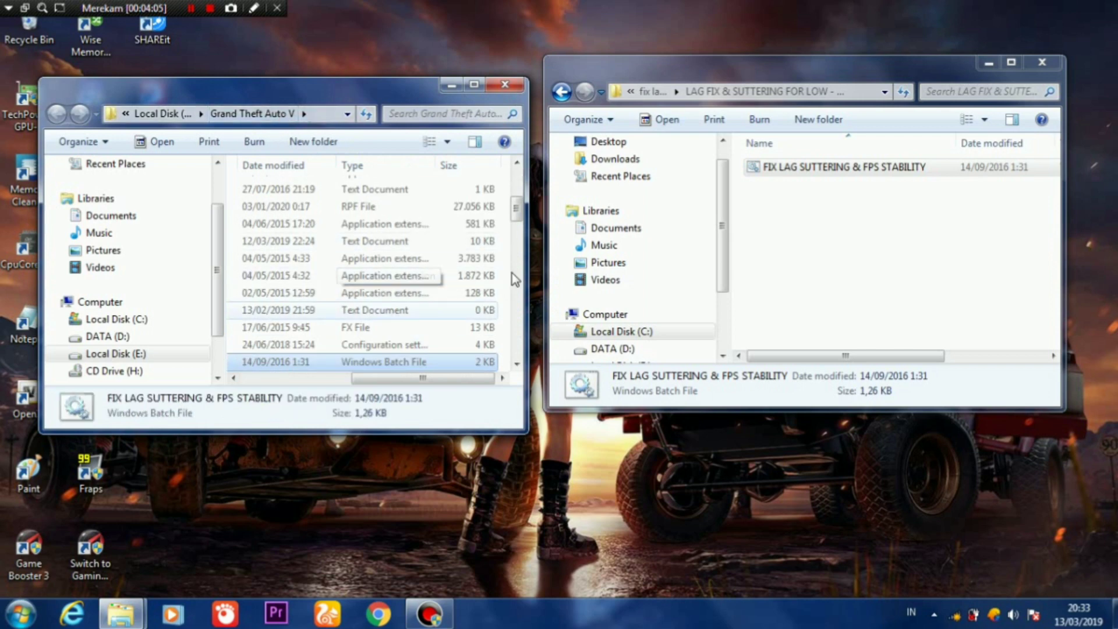
left_click_drag(414, 377, 275, 374)
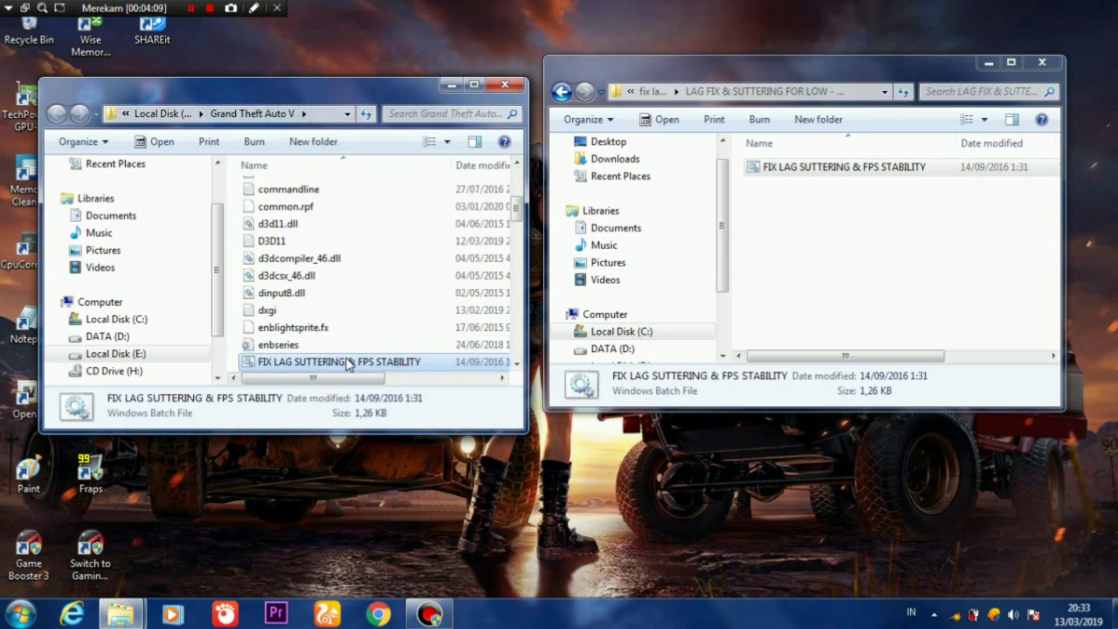
Step: Close the fix lag pack window and run the FIX LAG SUTTERING & FPS STABILITY batch file from the maximized Grand Theft Auto V folder
left_click(850, 153)
left_click(1042, 62)
left_click(476, 87)
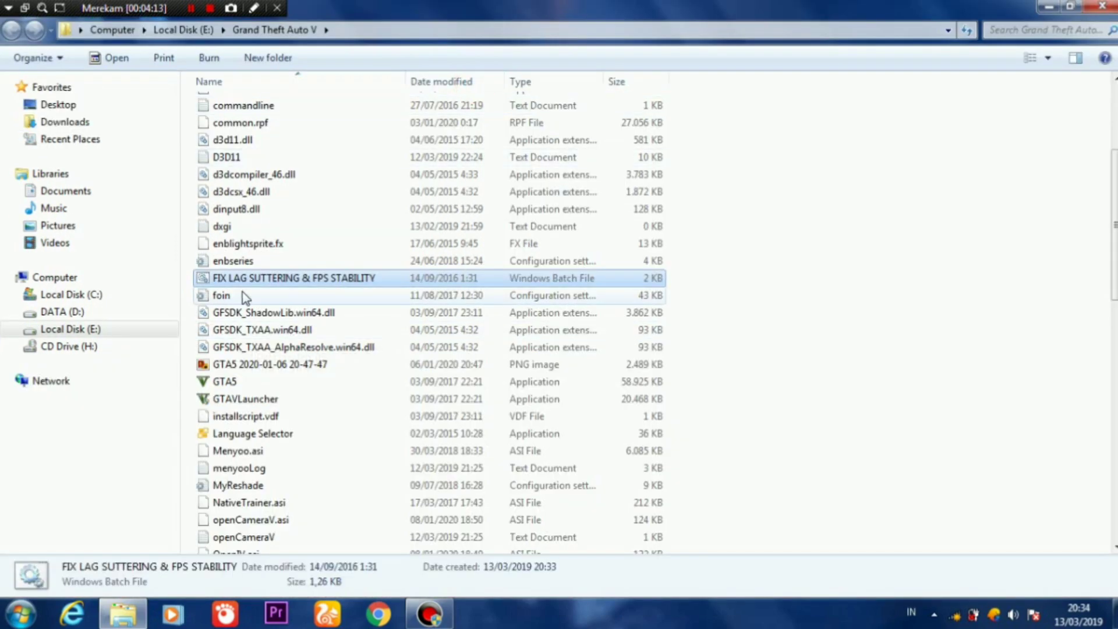
double_click(280, 279)
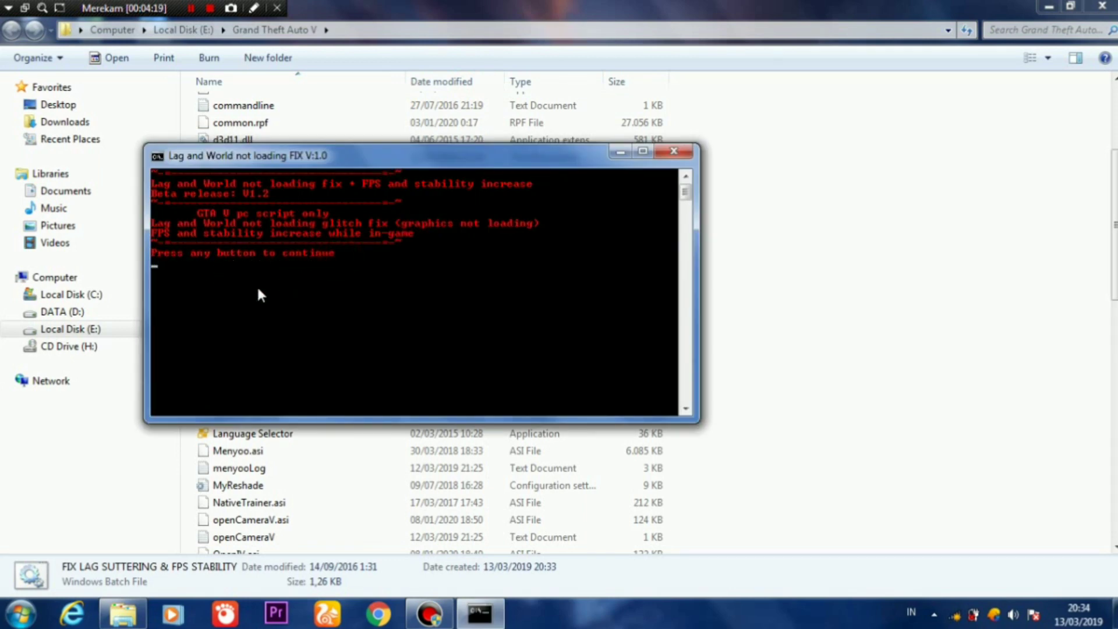
key("Return")
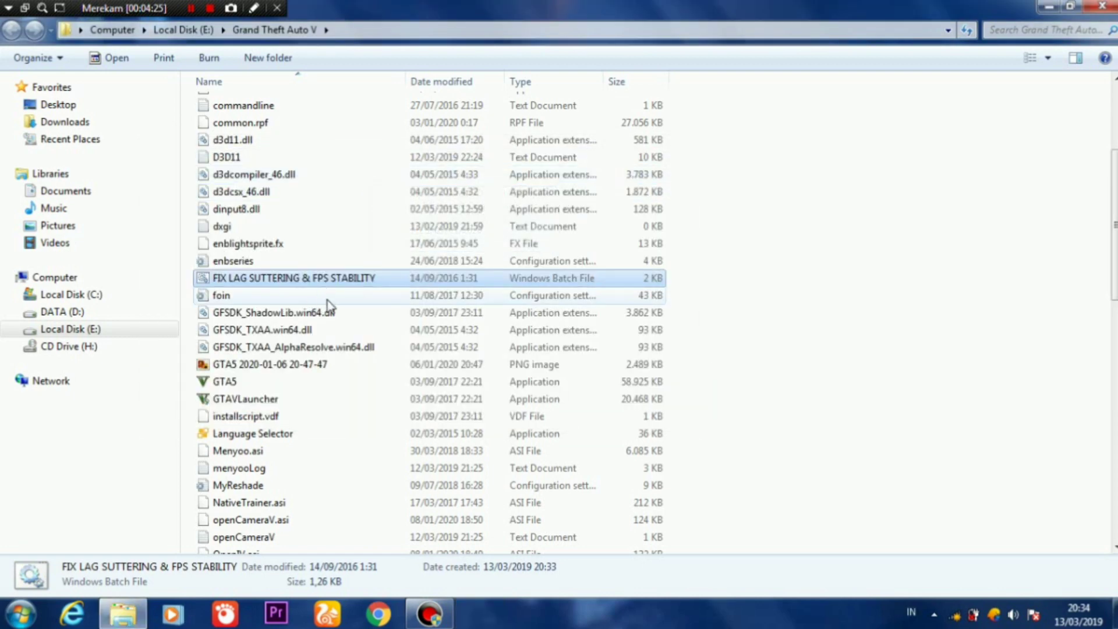
Step: Close the Grand Theft Auto V folder and refresh the desktop
left_click(1103, 5)
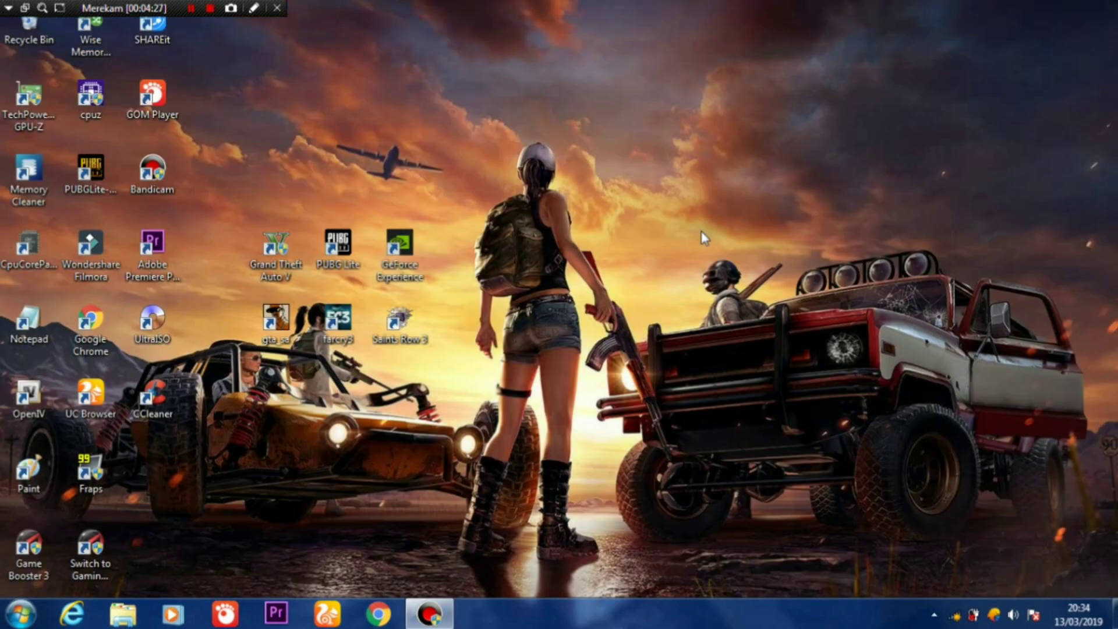
right_click(481, 104)
left_click(521, 147)
right_click(574, 138)
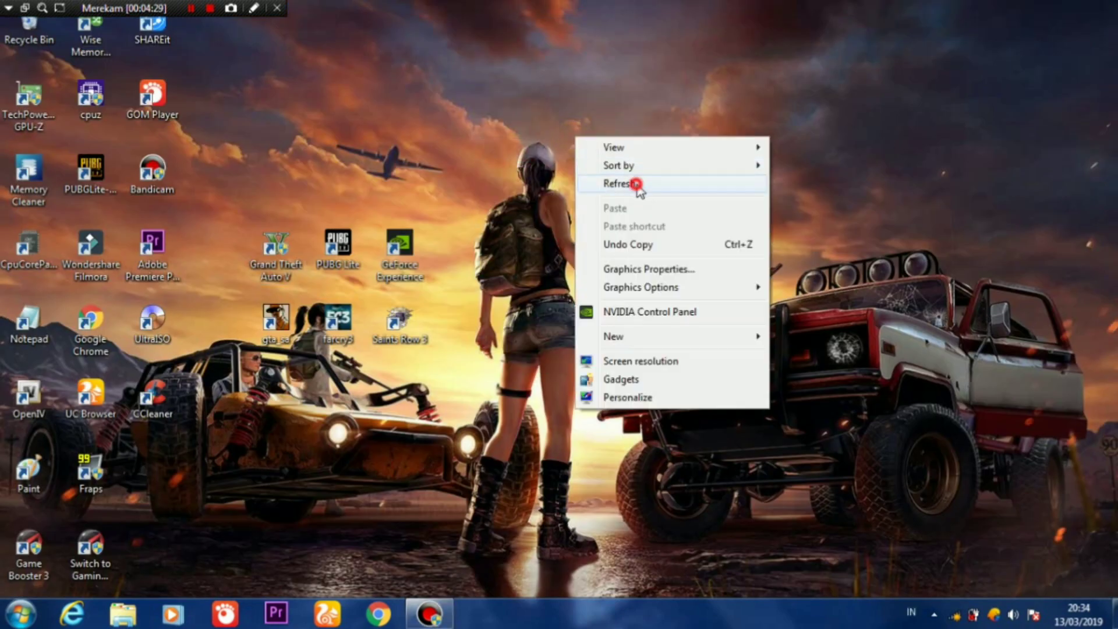
Step: Refresh the desktop, then open Game Booster 3, select GTA5.exe in the GameBox and switch to boost mode
left_click(637, 180)
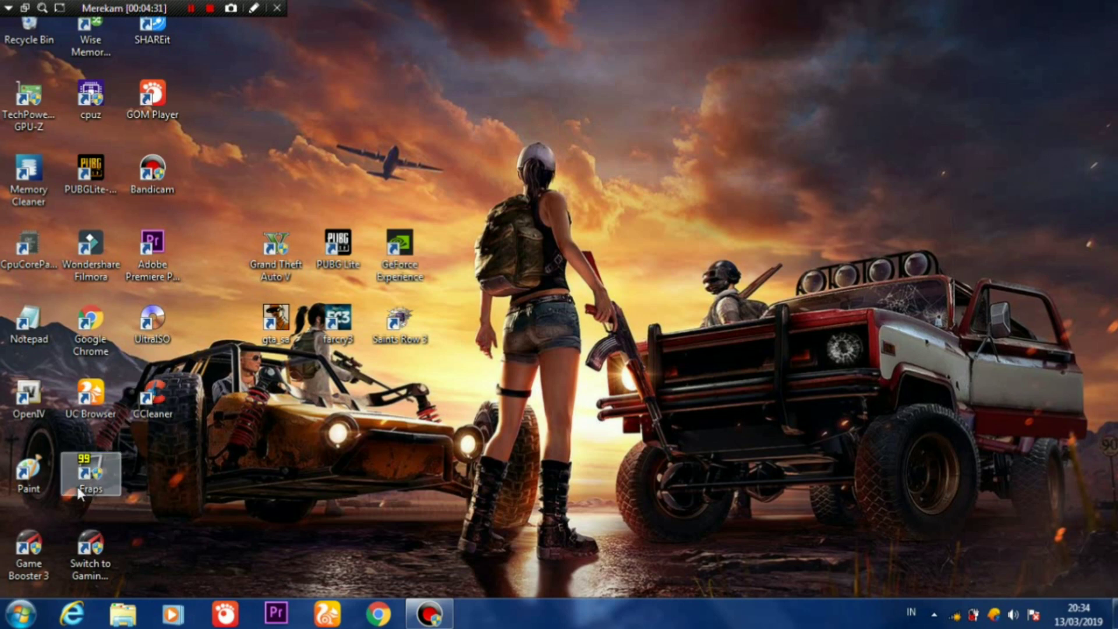
double_click(29, 551)
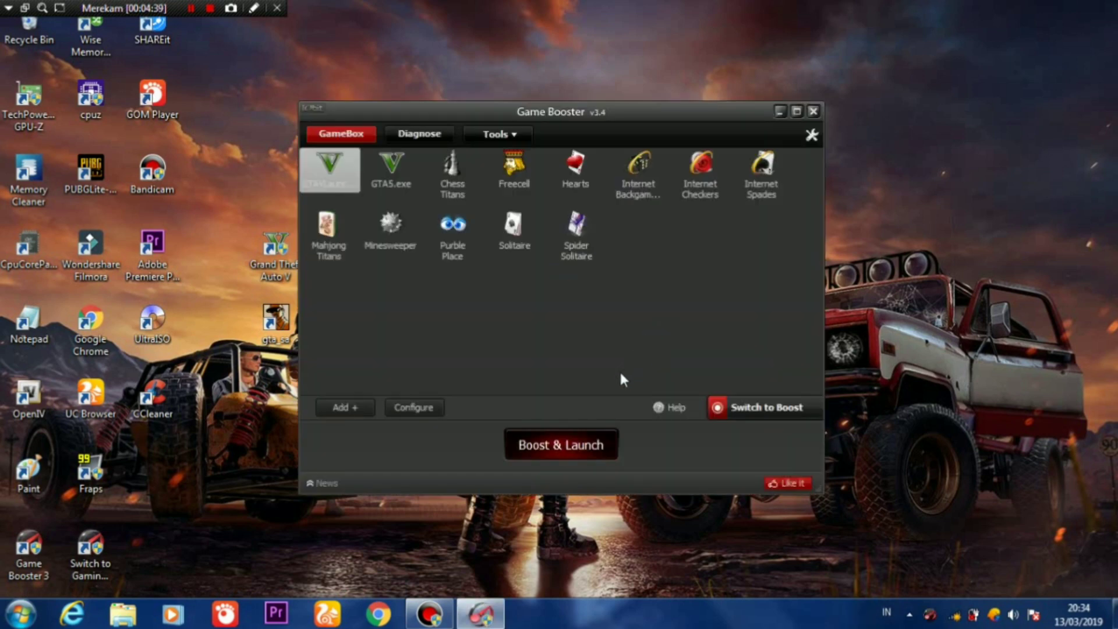
left_click(383, 170)
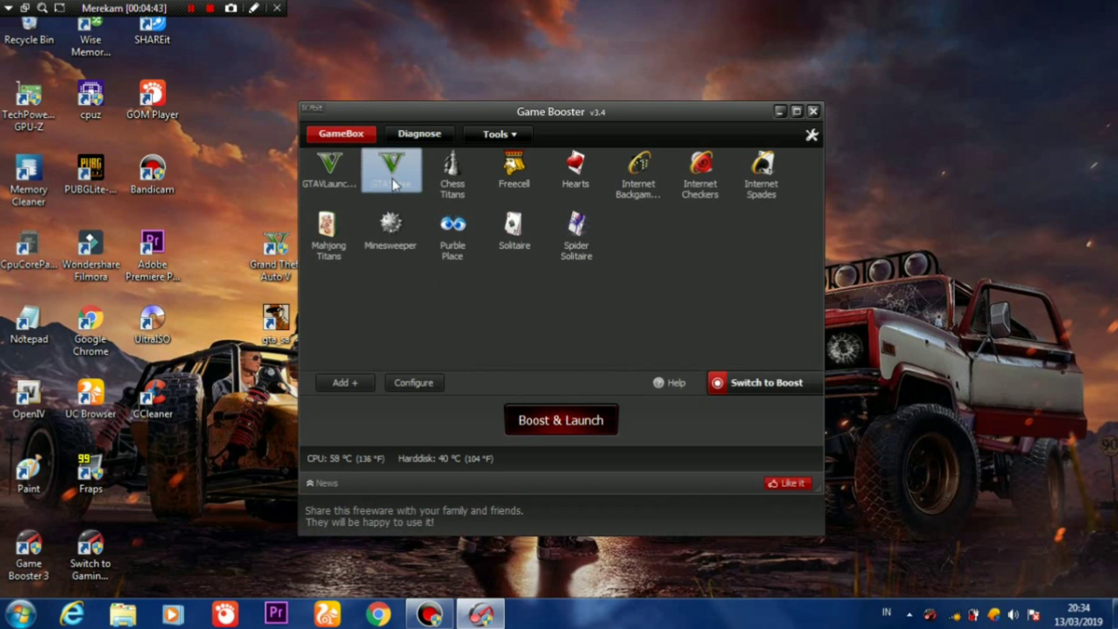
left_click(766, 382)
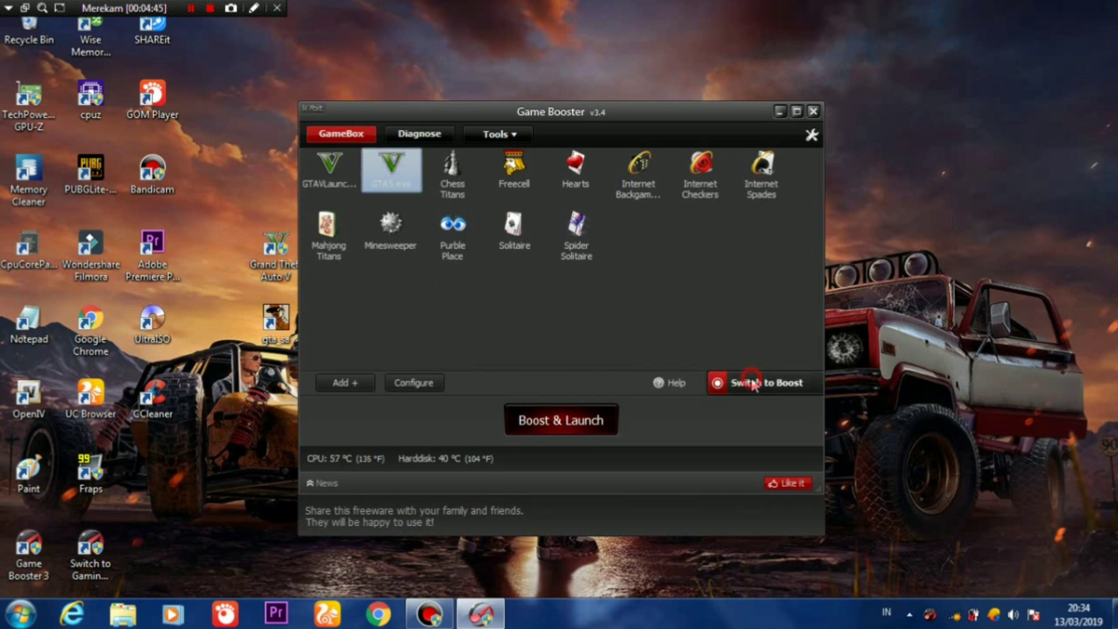
left_click(556, 311)
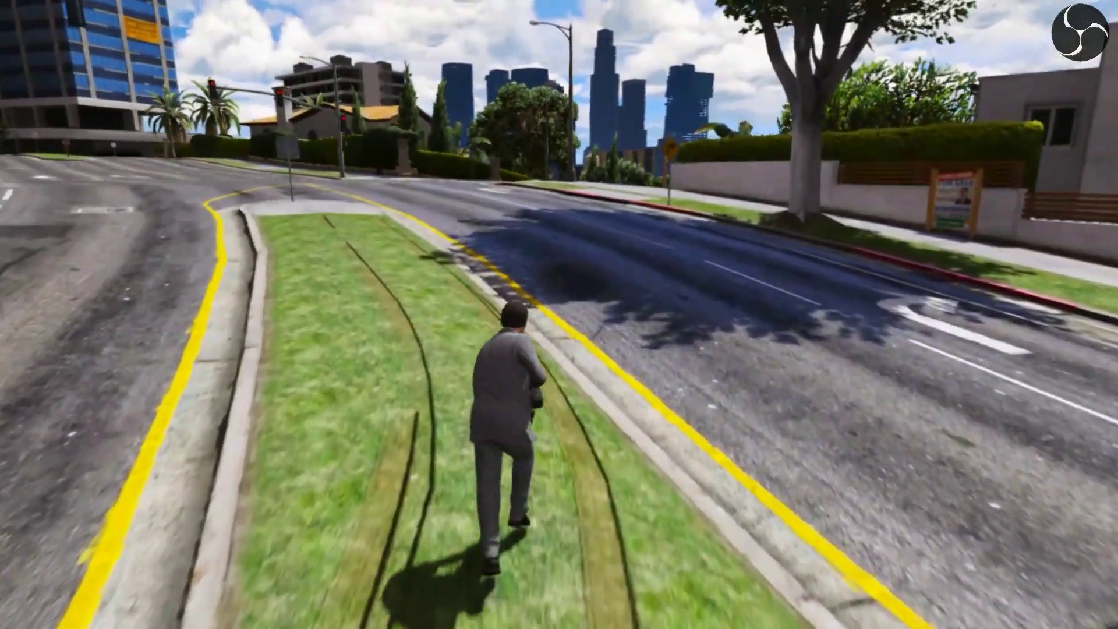
key("v")
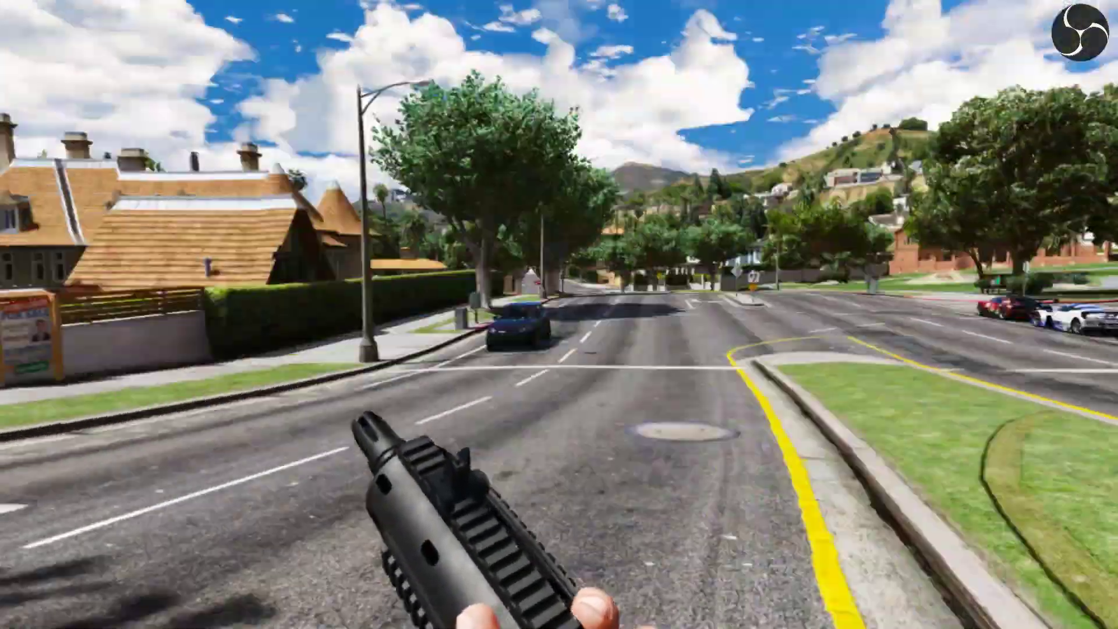
left_click(559, 315)
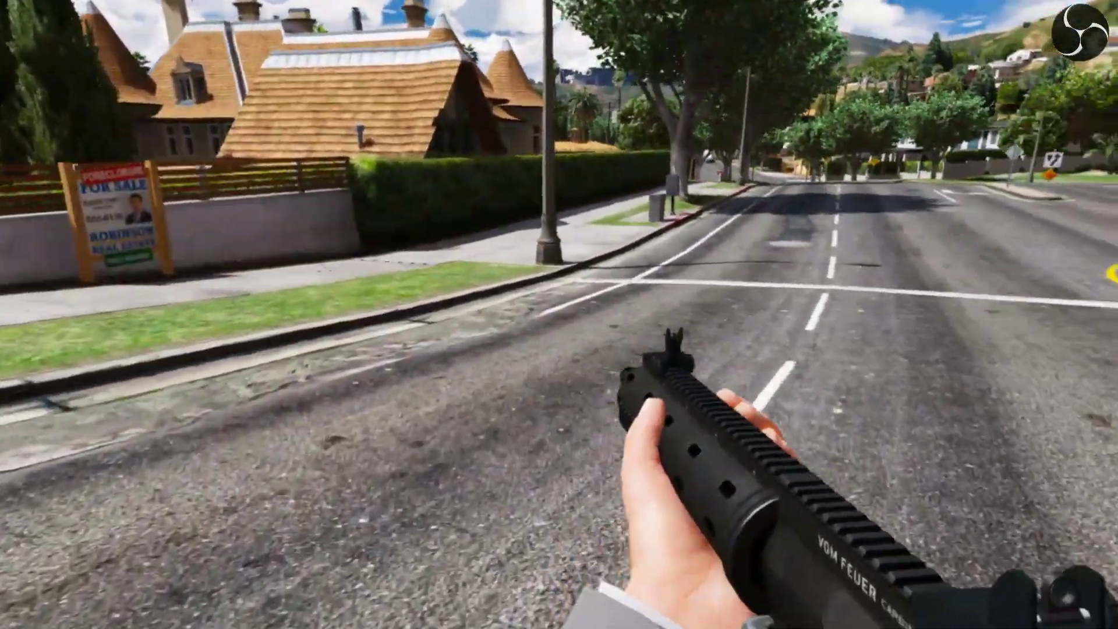
key("v")
key("w")
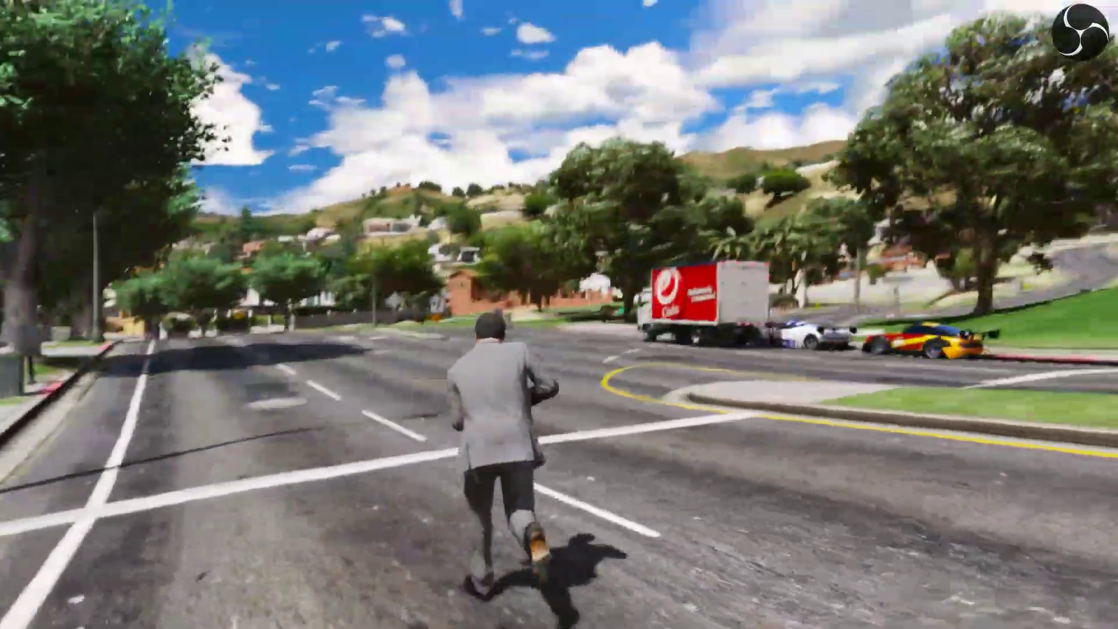
right_click(559, 315)
left_click(559, 314)
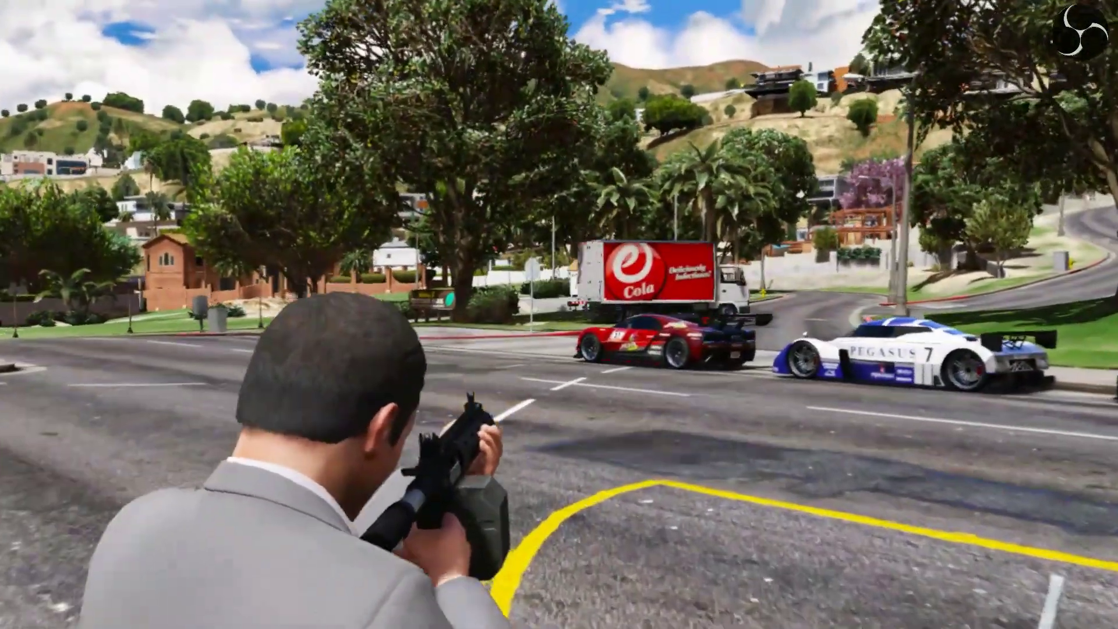
key("w")
key("s")
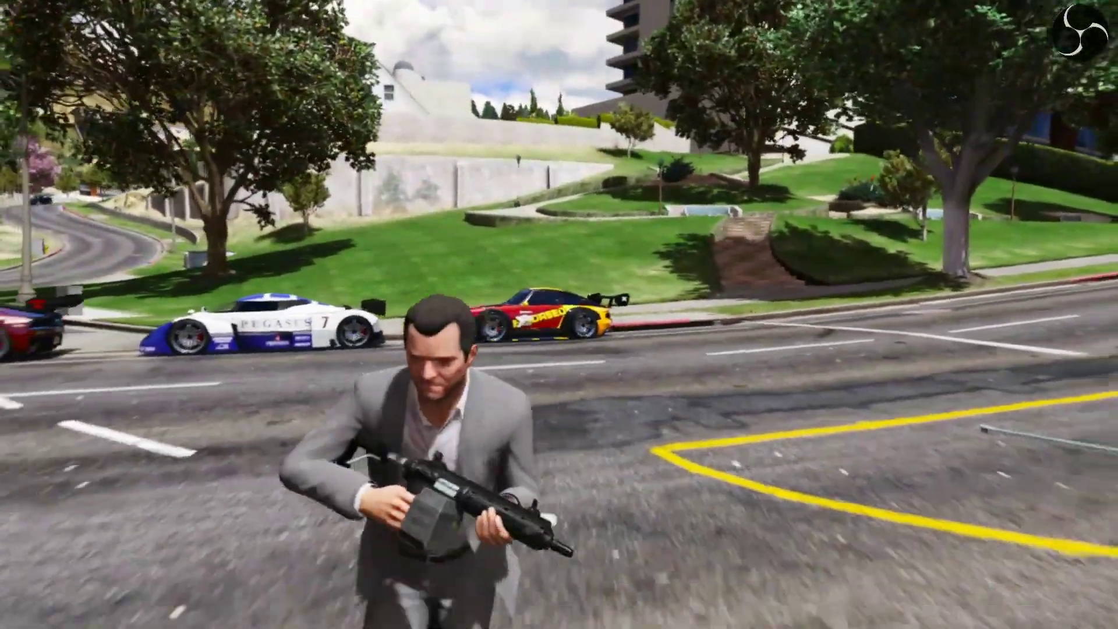
key("w")
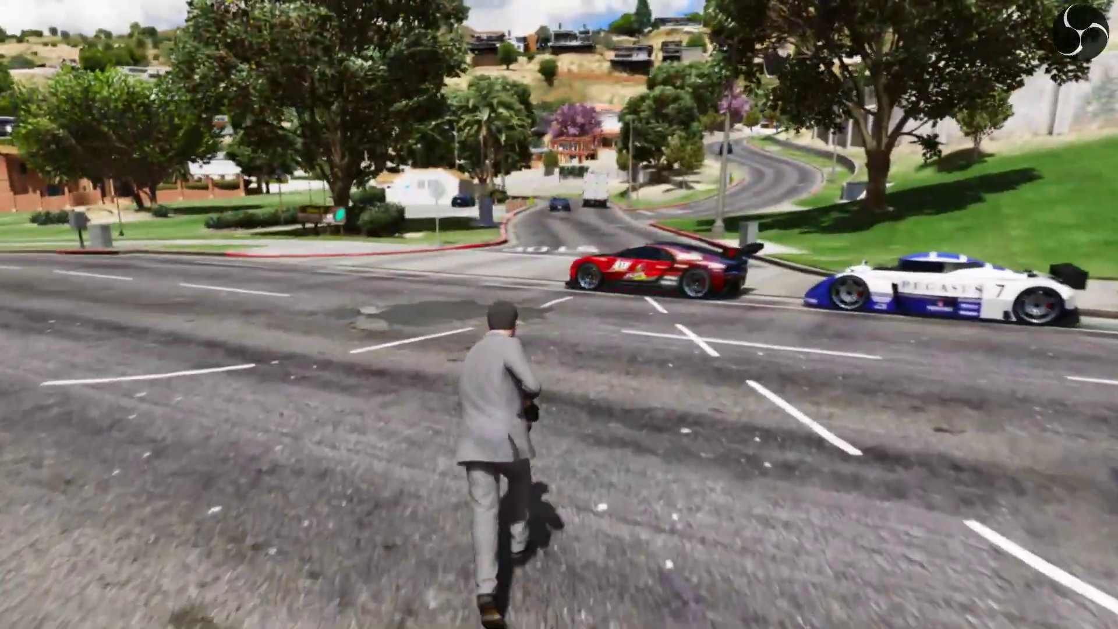
key("w")
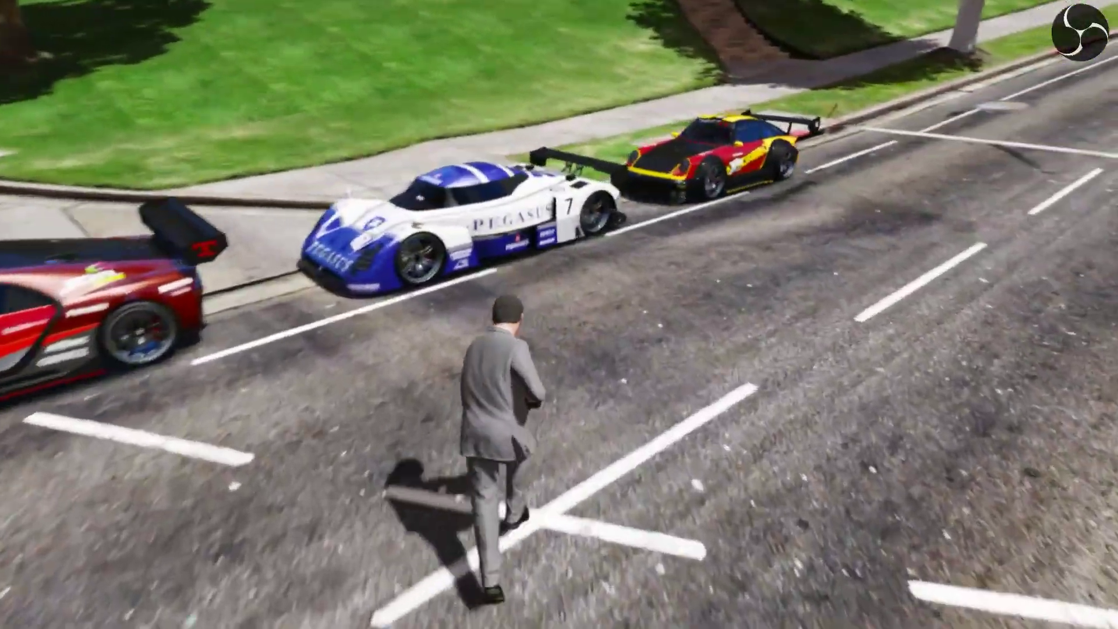
key("w")
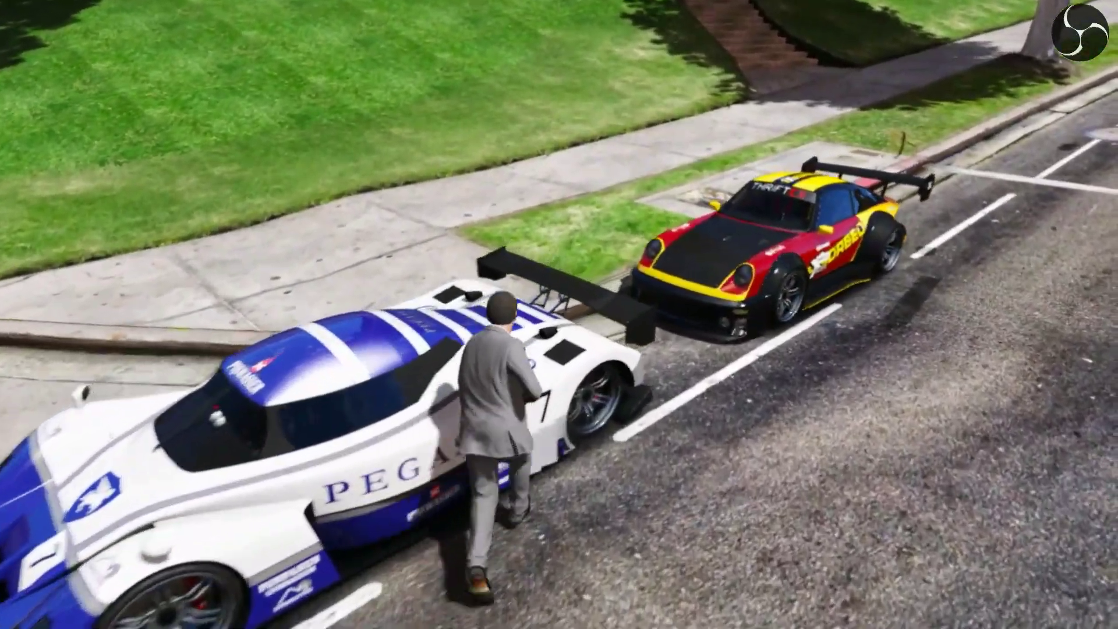
key("ctrl")
key("w")
key("f")
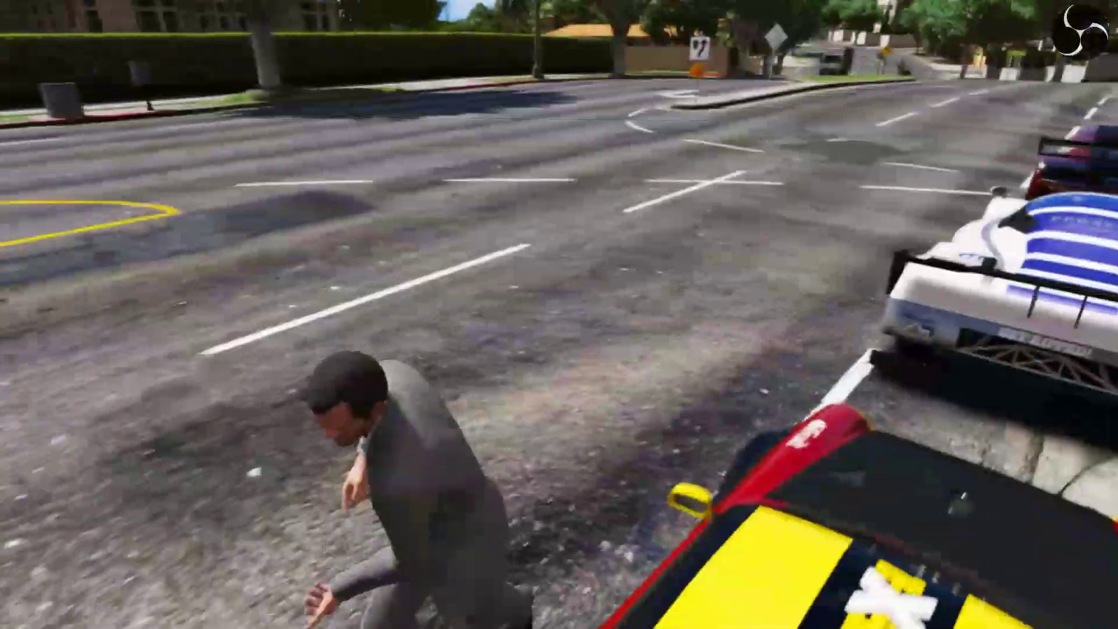